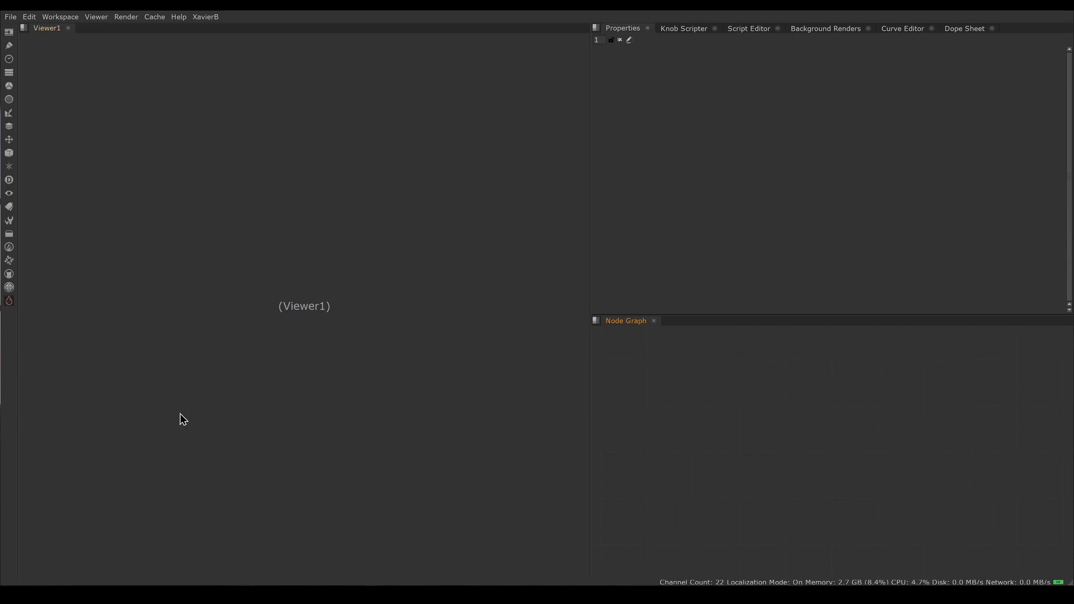
Add a PxF_Nukebench node, place it in the open area of the node graph, and view its advanced benchmark options
left_click(9, 302)
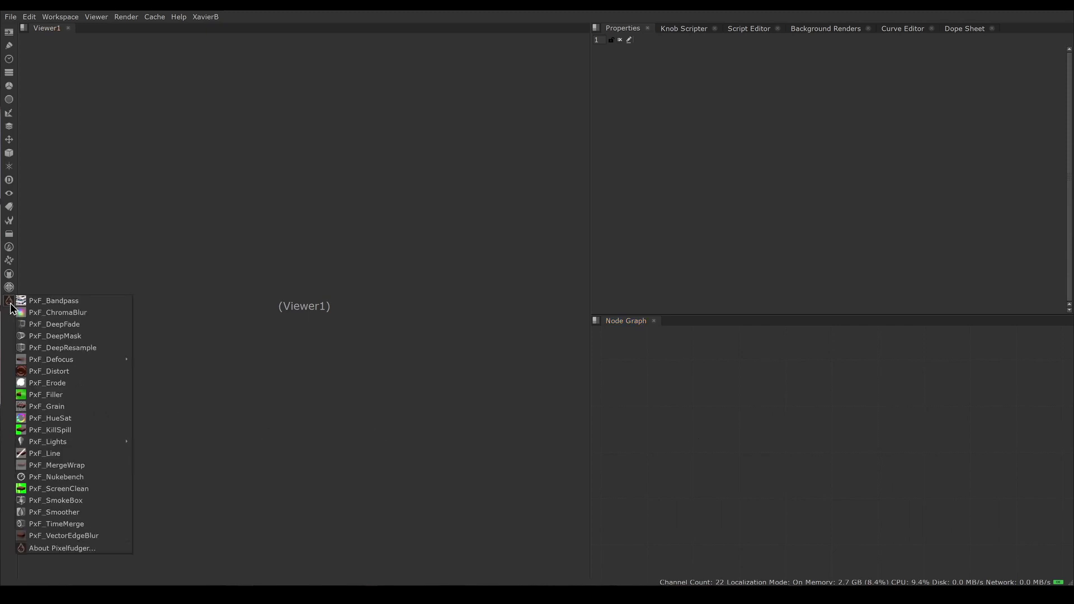
left_click(74, 478)
left_click_drag(658, 390, 720, 474)
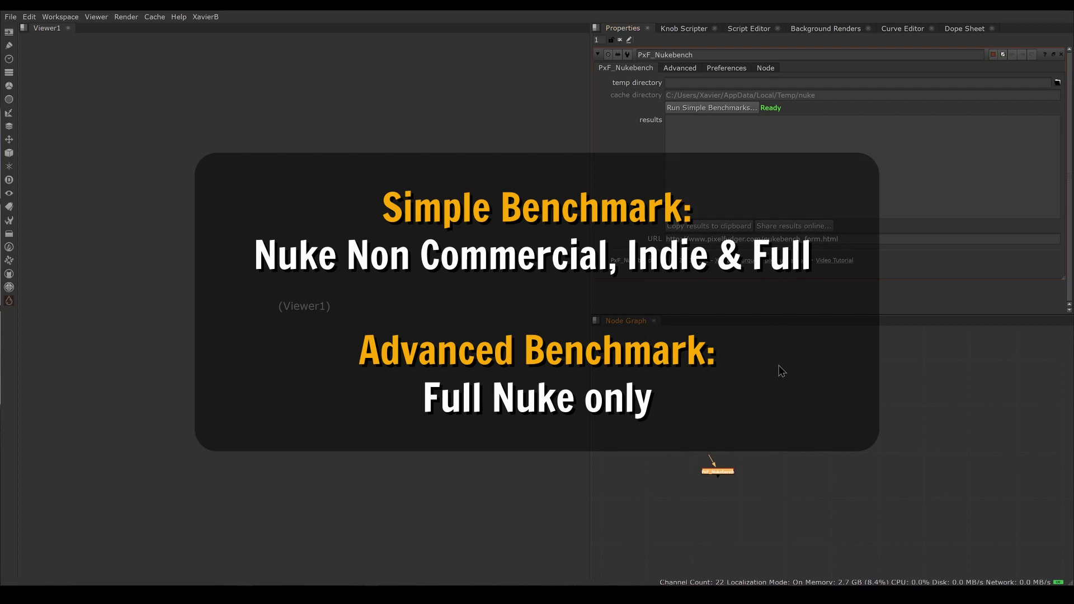
left_click(684, 69)
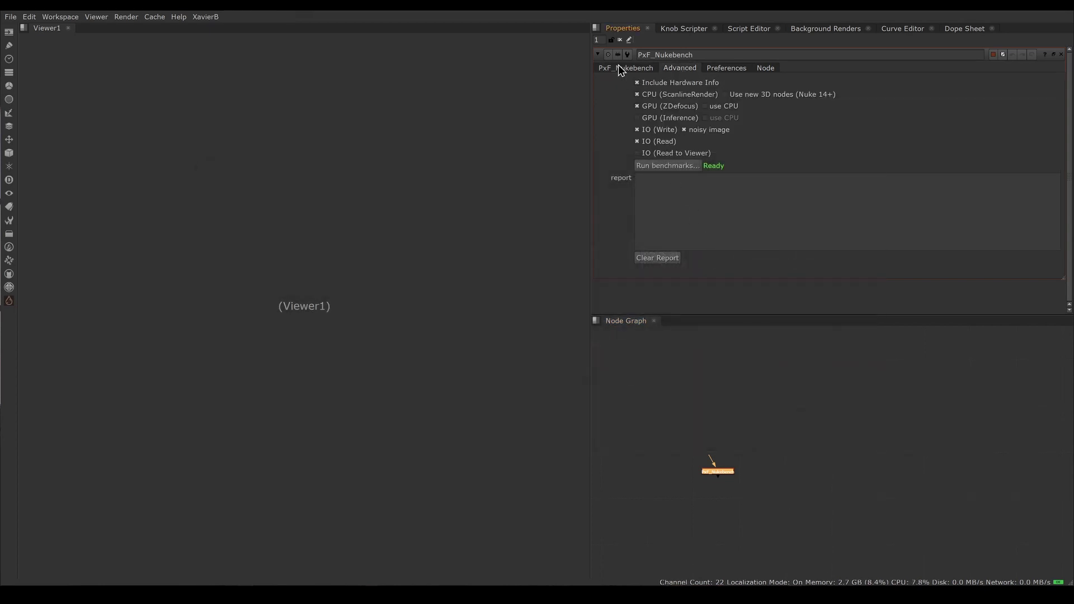
left_click(620, 67)
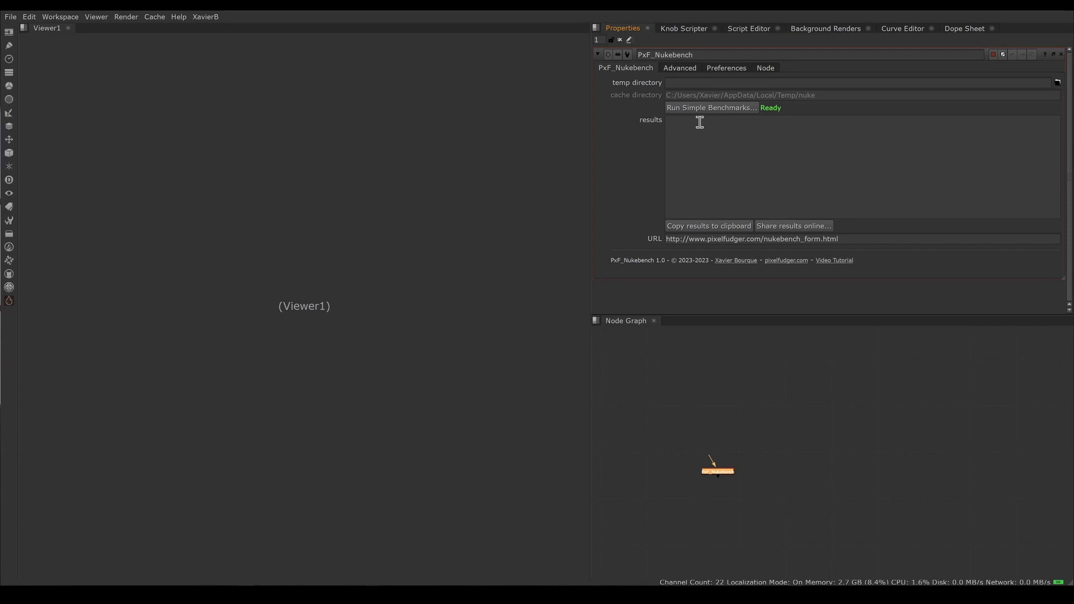
Run the simple benchmarks with L:/NUKE_BENCHMARK/ as the temp directory
left_click(735, 109)
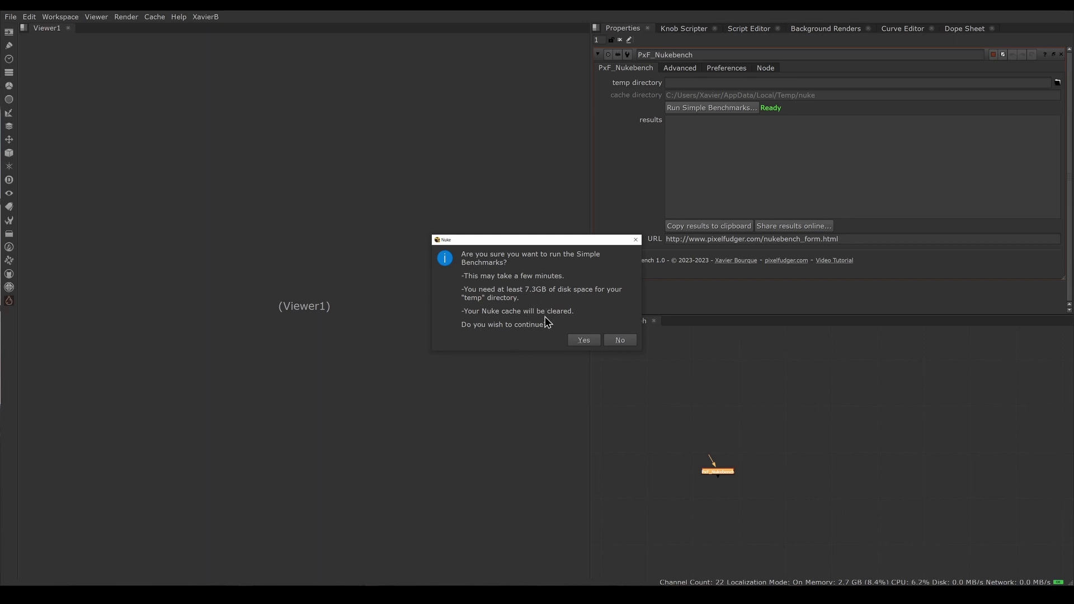
left_click(582, 341)
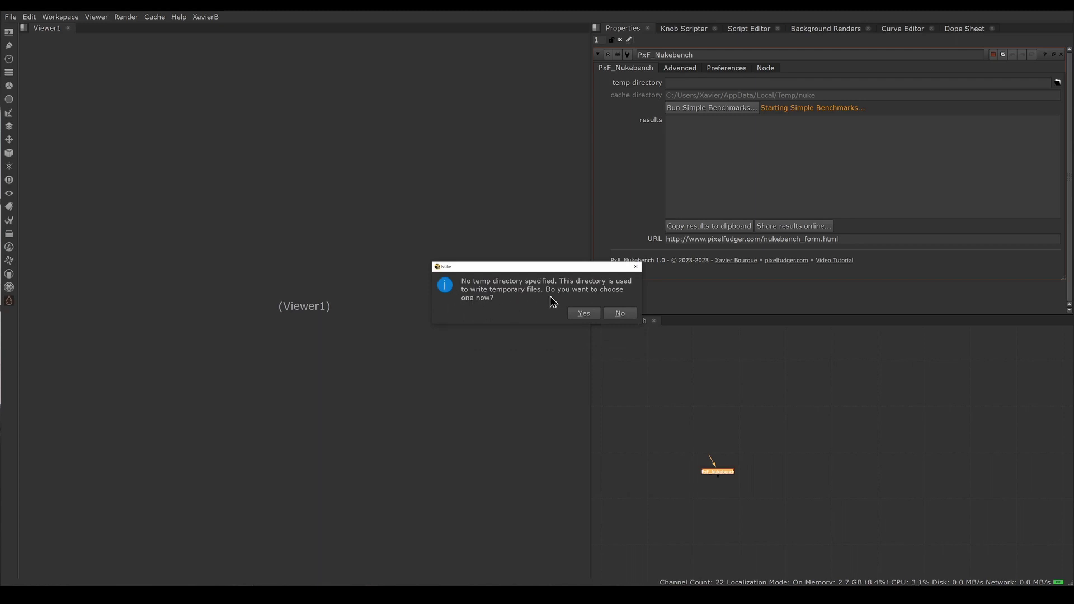
left_click(581, 314)
left_click(360, 297)
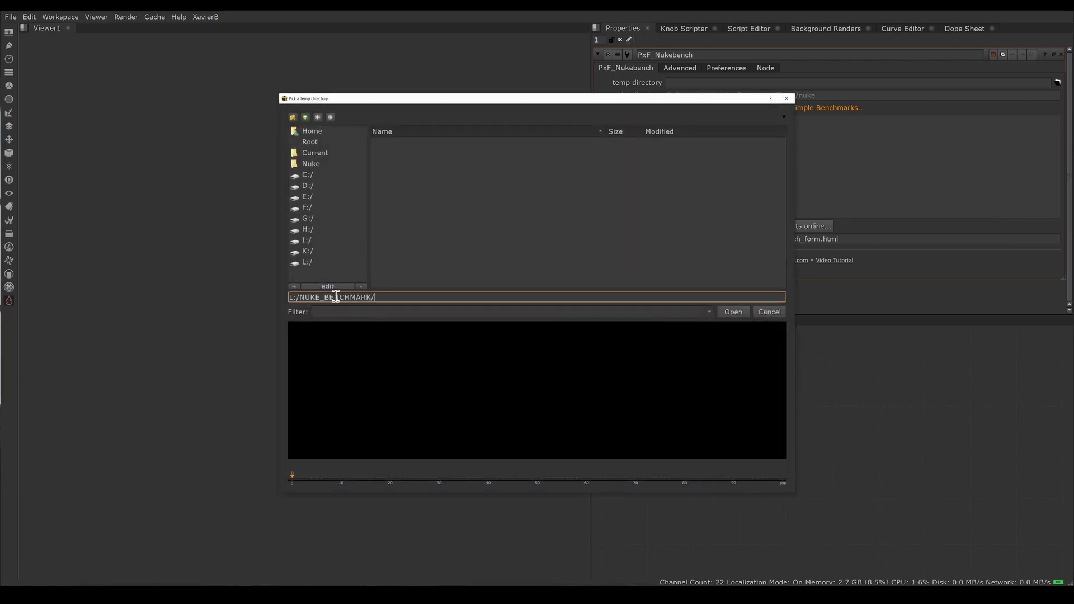
double_click(335, 297)
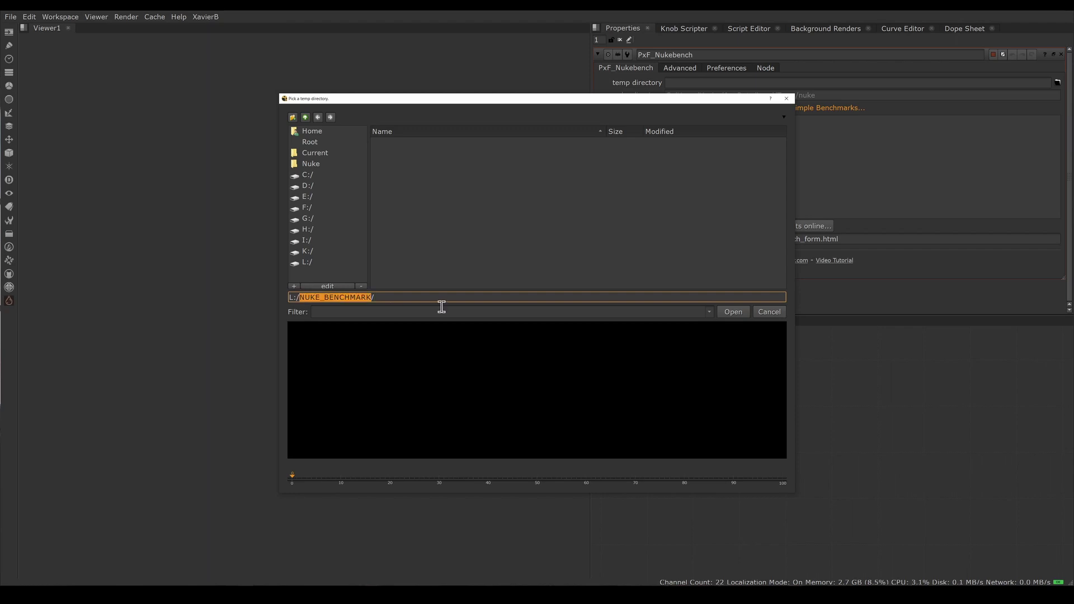
left_click(403, 297)
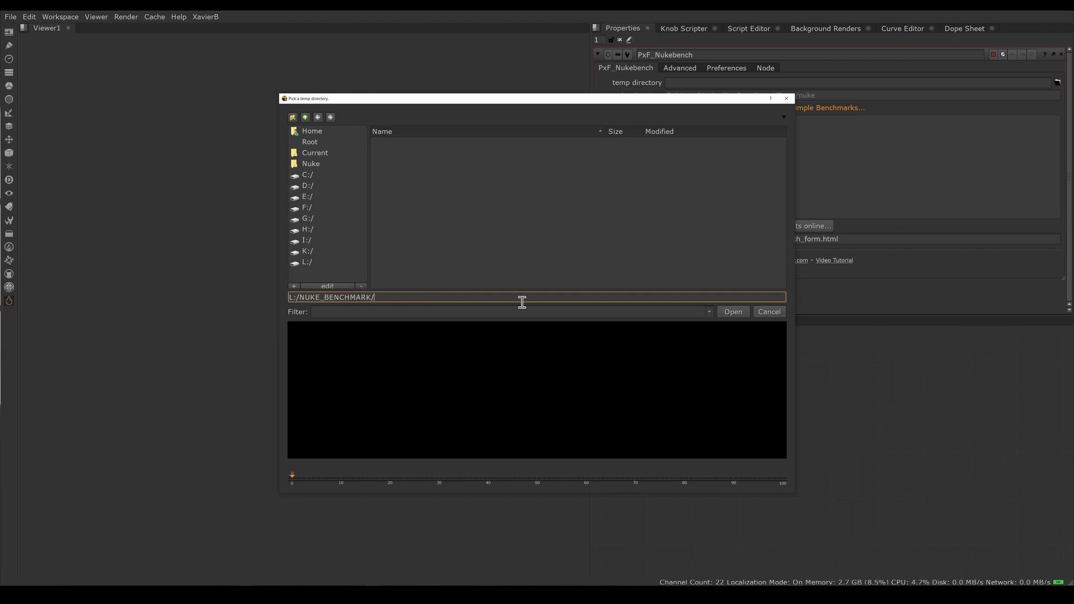
left_click(741, 314)
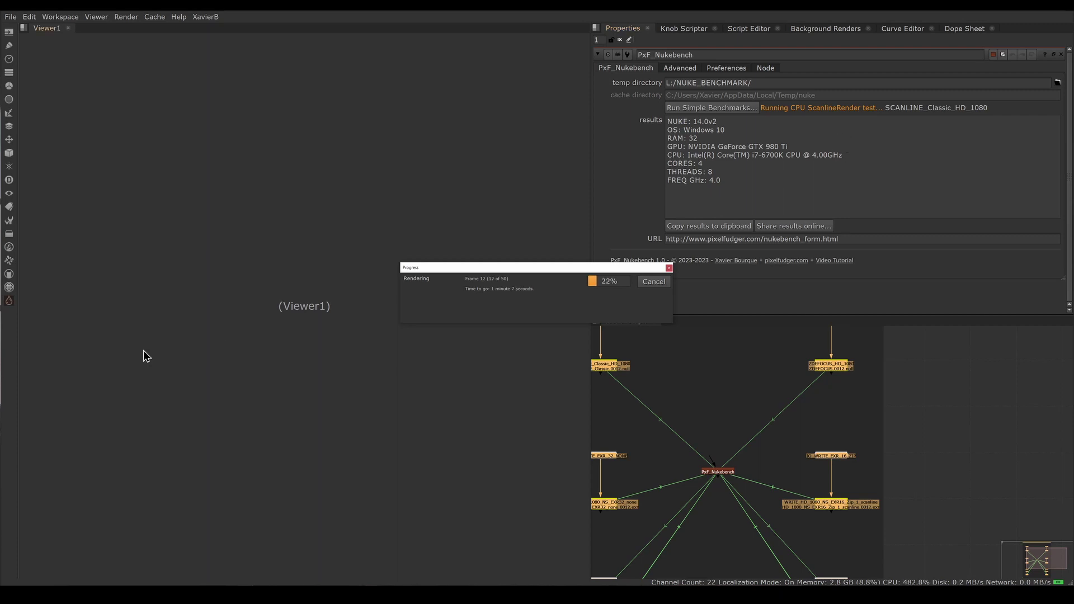
Open Task Manager and monitor CPU performance, then the GPU's Compute_0 activity, while the benchmarks run
key("super+x")
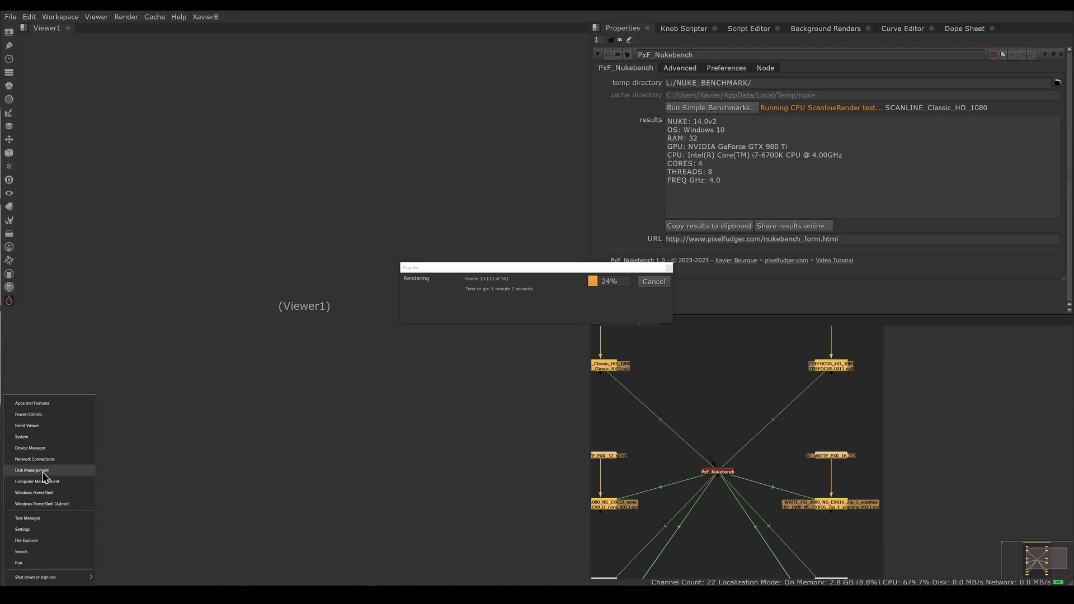
left_click(49, 517)
left_click(51, 137)
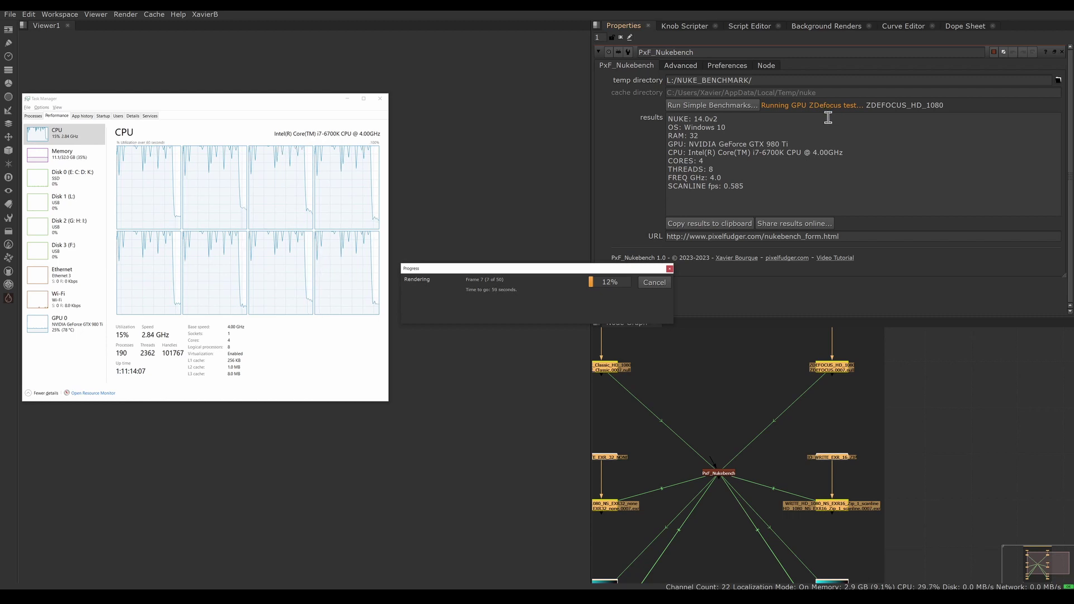
left_click(79, 335)
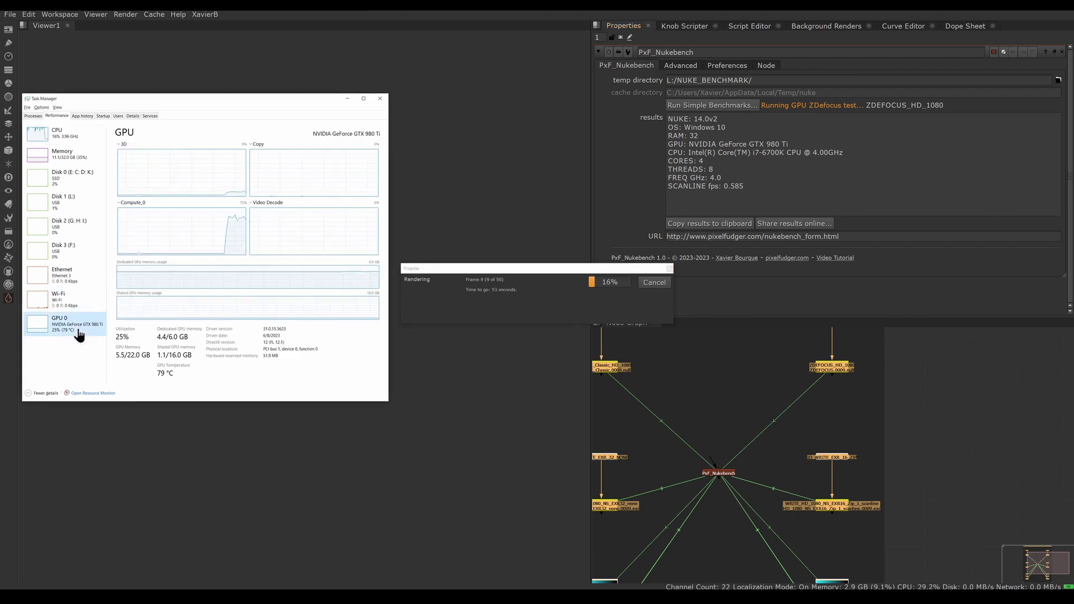
left_click(129, 203)
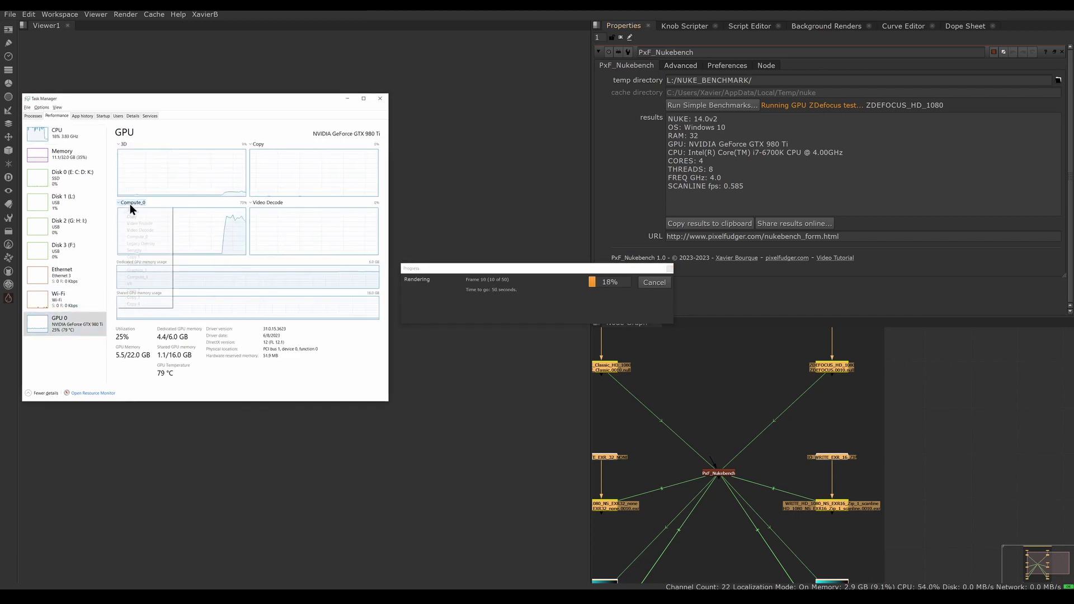
left_click(142, 237)
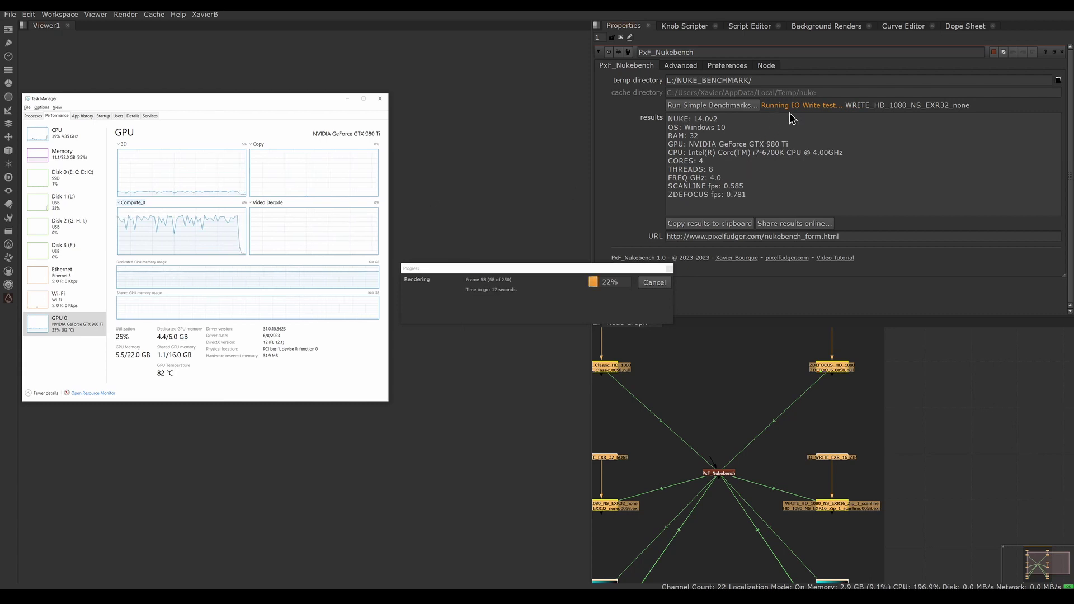
Monitor the activity of Disk 1 (L:) and the CPU usage during the IO tests
left_click(54, 208)
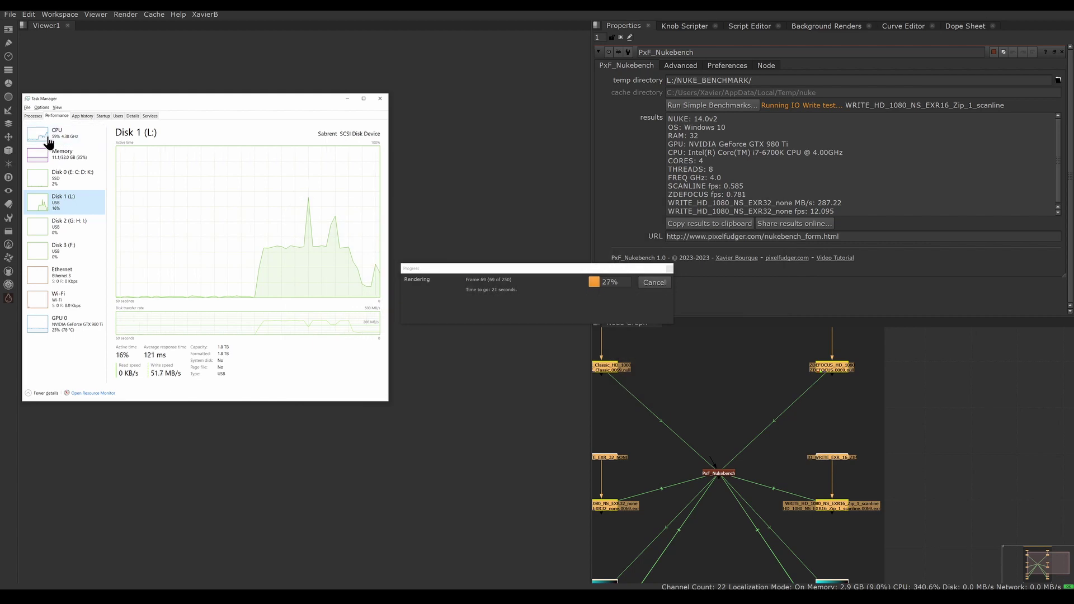
left_click(49, 141)
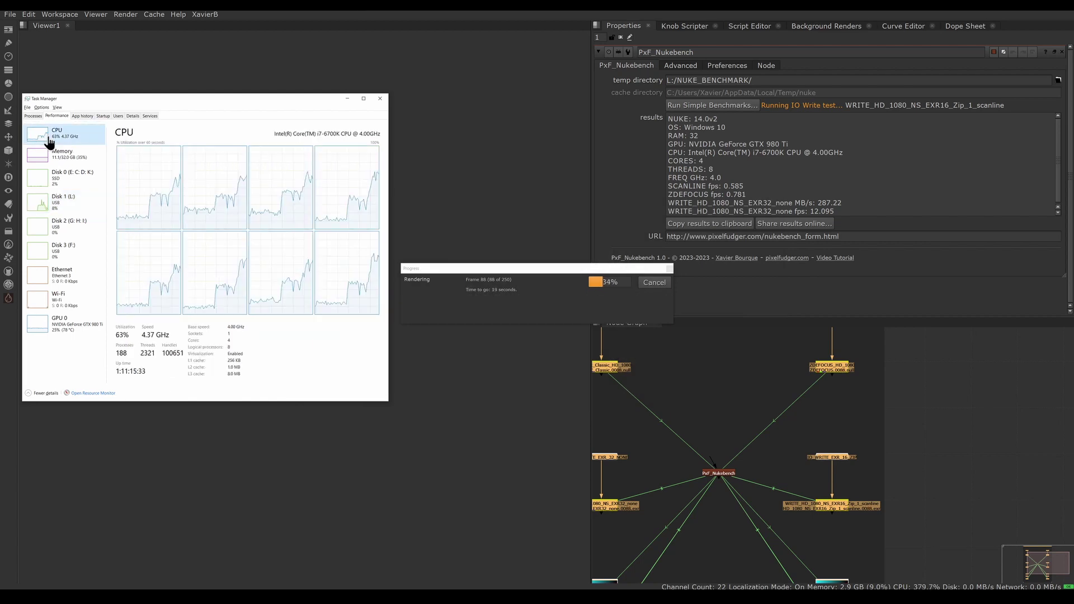
left_click(57, 200)
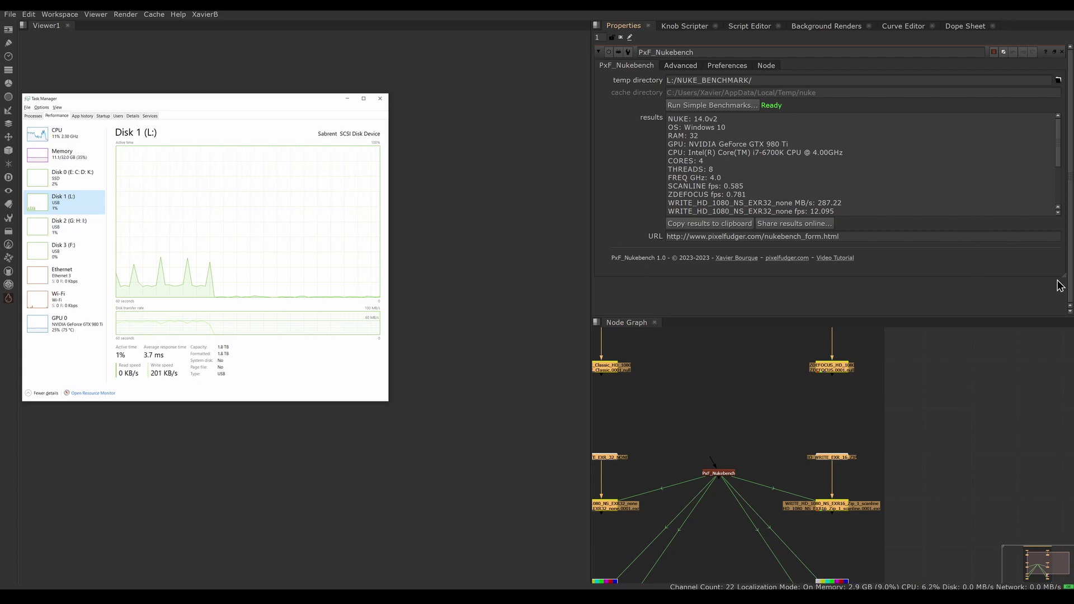
Enlarge the node's results area and review the Scanline, ZDefocus and EXR write results
left_click_drag(1063, 280, 1063, 323)
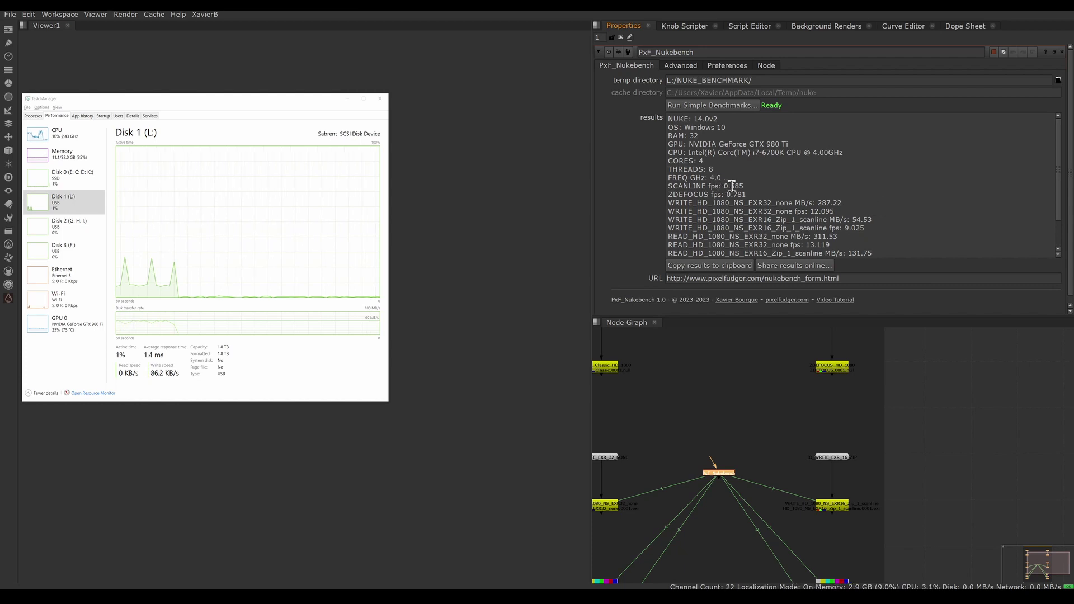
left_click_drag(723, 185, 752, 186)
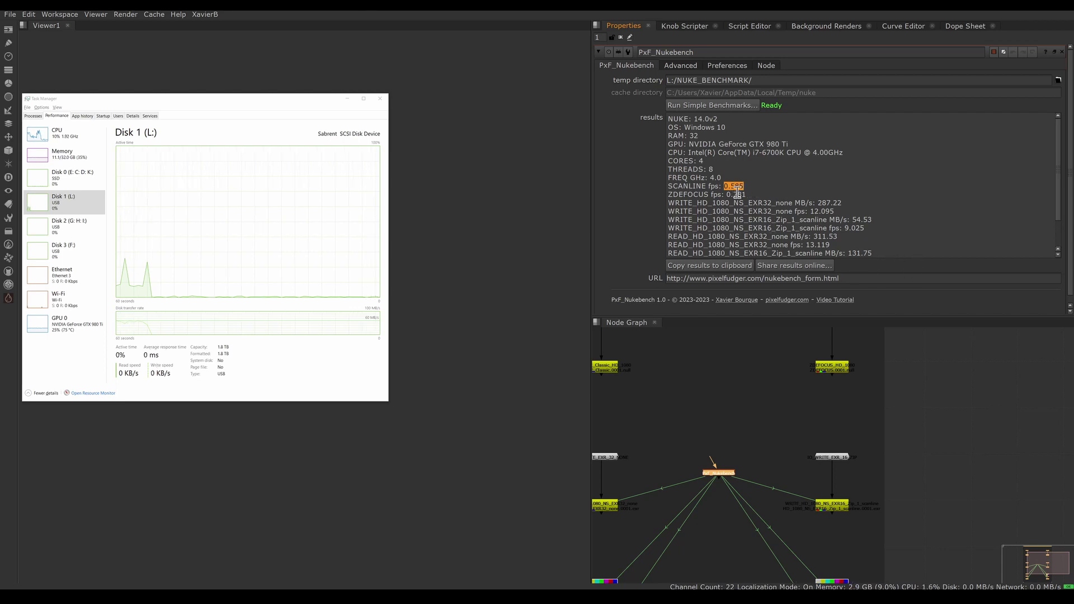
left_click_drag(733, 194, 752, 195)
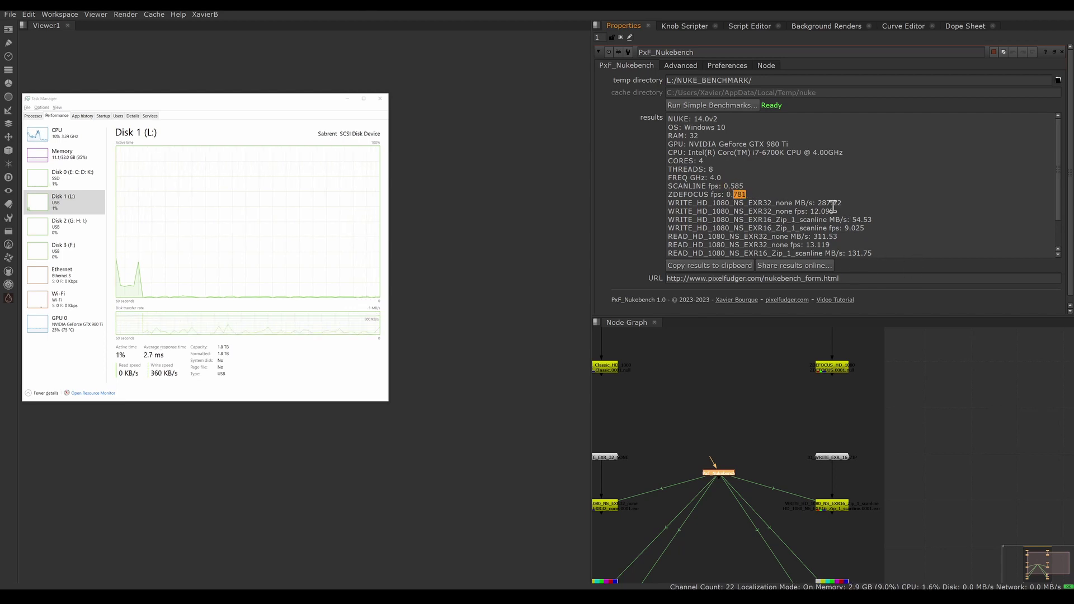
left_click(804, 202)
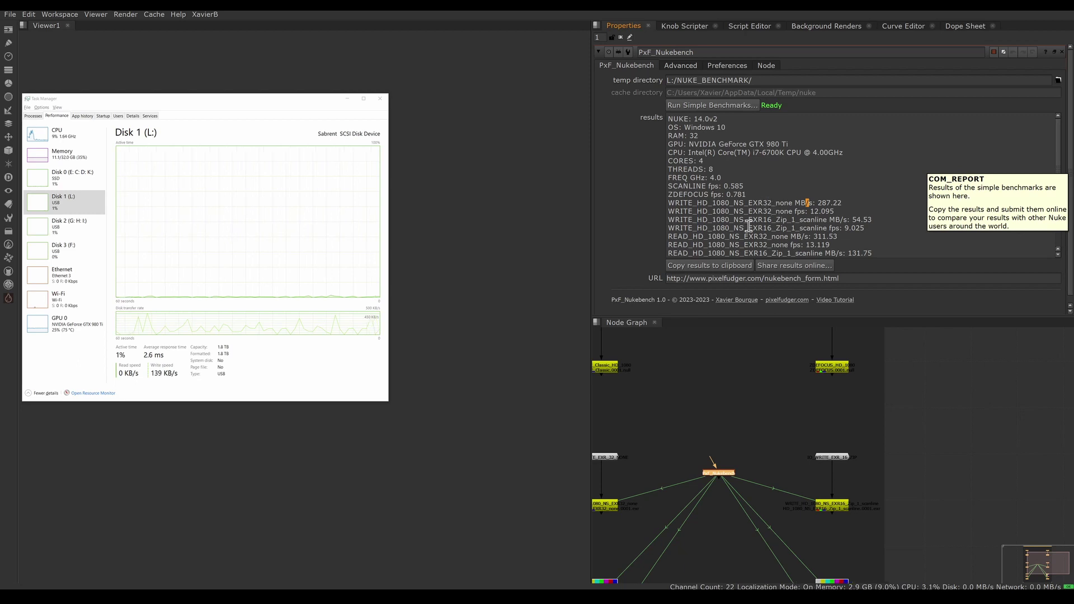
left_click(770, 190)
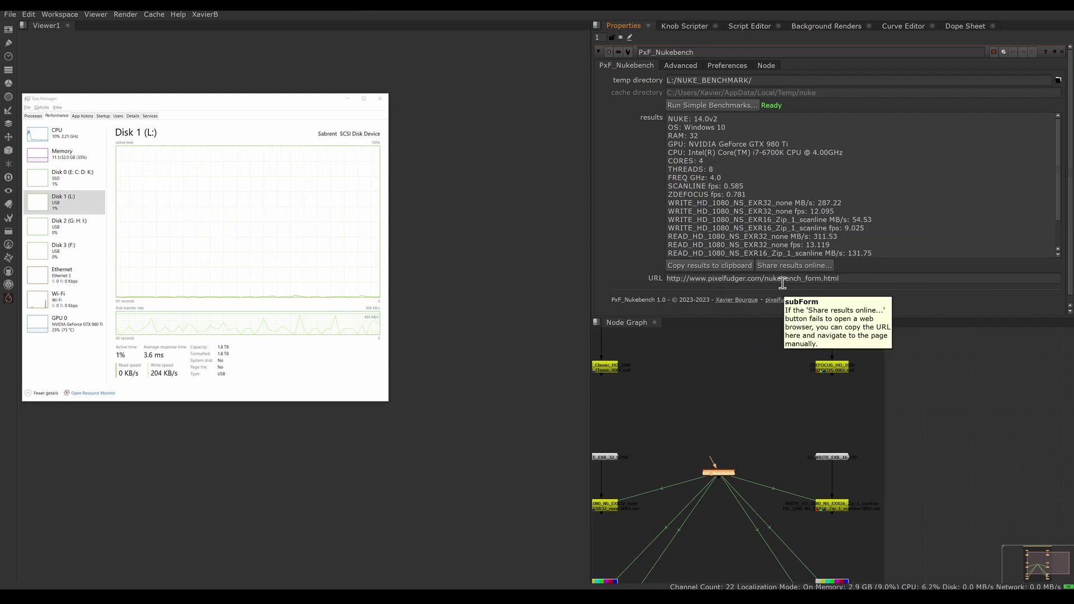
Open the online form for sharing the benchmark results and minimize Task Manager
left_click_drag(842, 279, 616, 271)
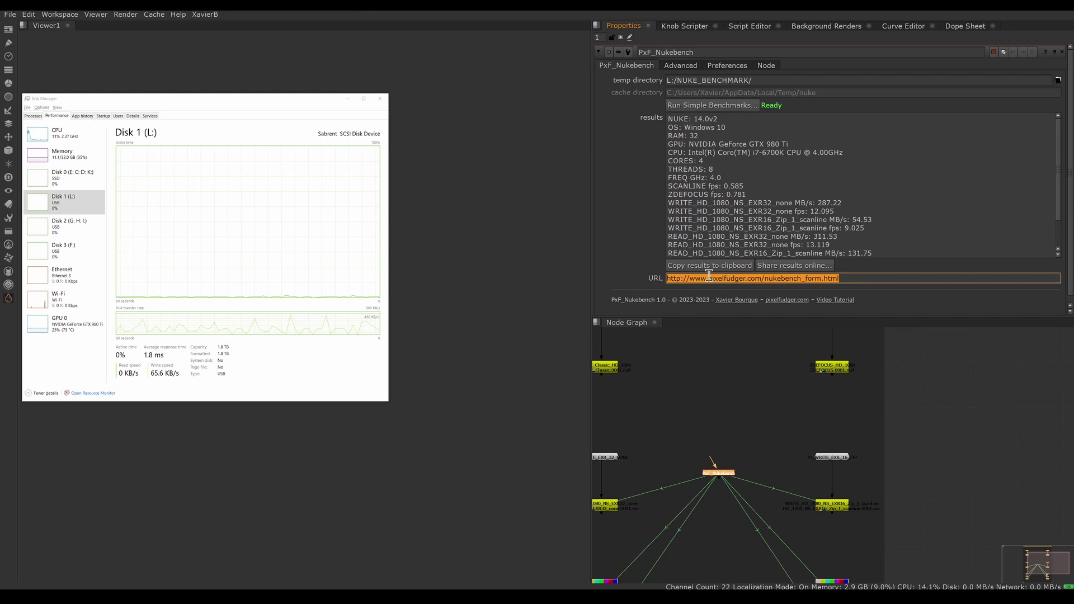
left_click(794, 265)
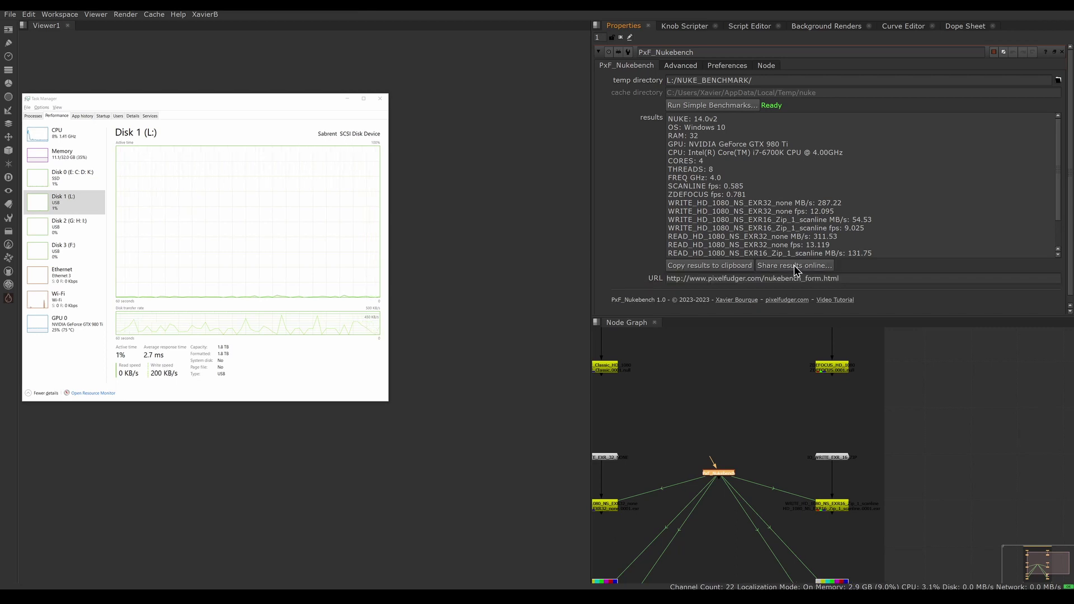
left_click(346, 98)
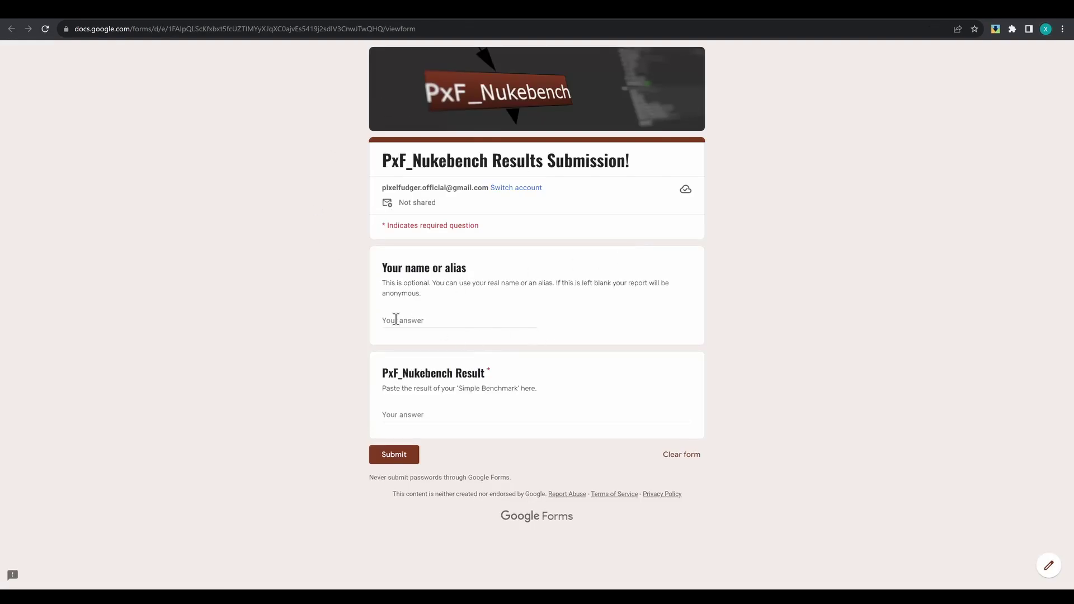
Enter the submitter's name or alias, paste the simple benchmark results into the PxF_Nukebench Result answer, and submit the form
left_click(414, 320)
type("Xavier B")
left_click(408, 414)
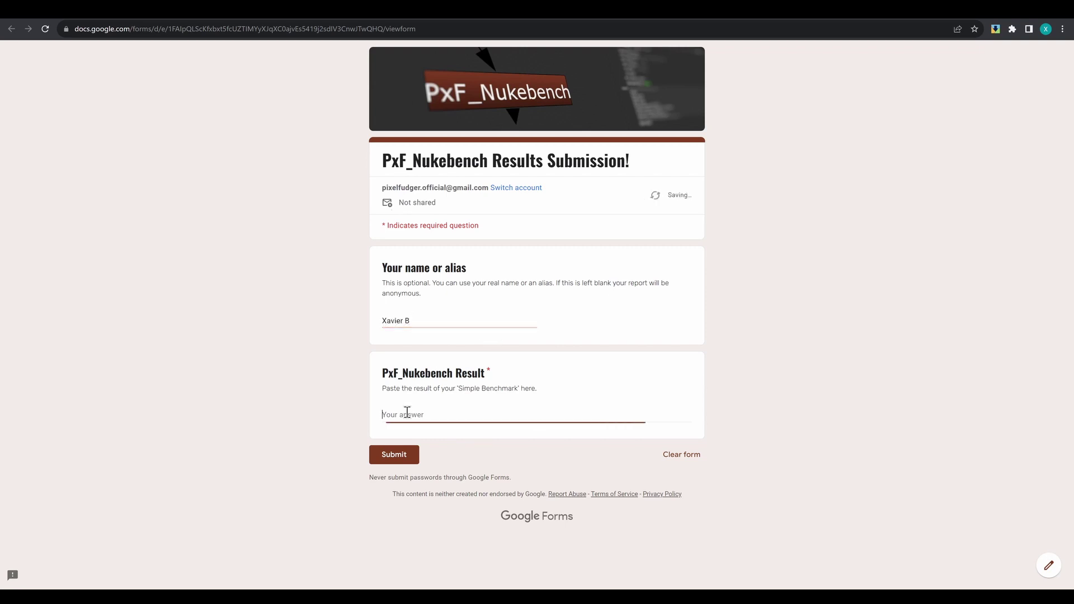
right_click(440, 417)
left_click(475, 491)
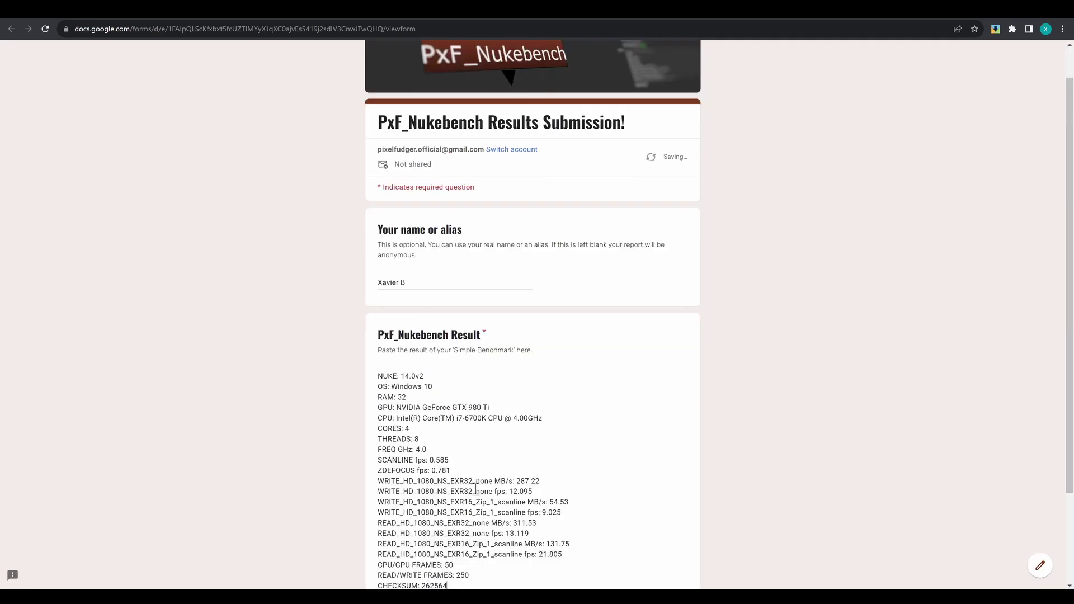
scroll(760, 414, "down", 3)
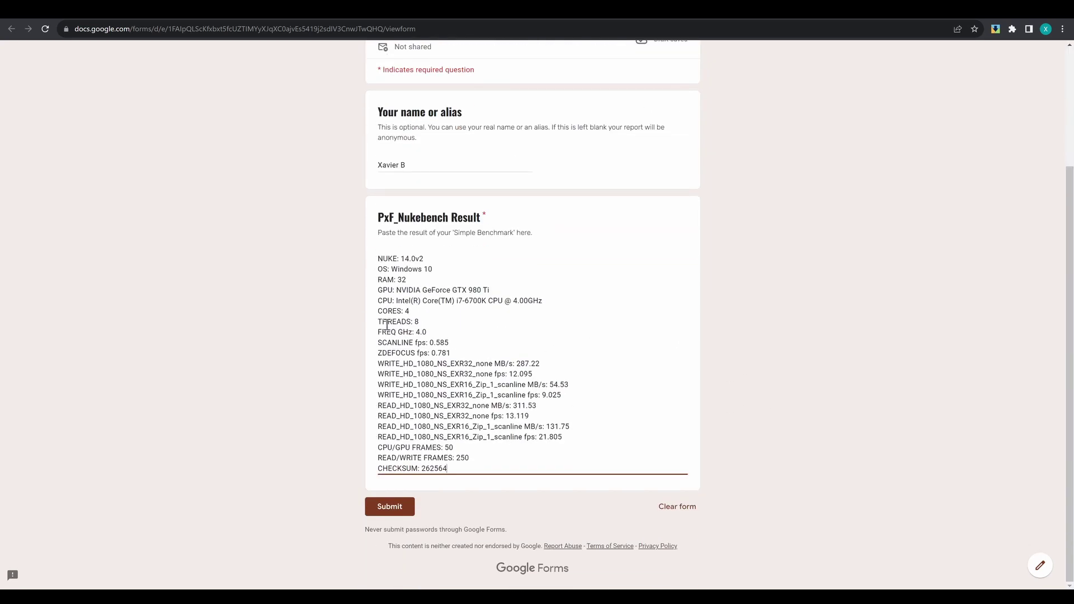
left_click(389, 512)
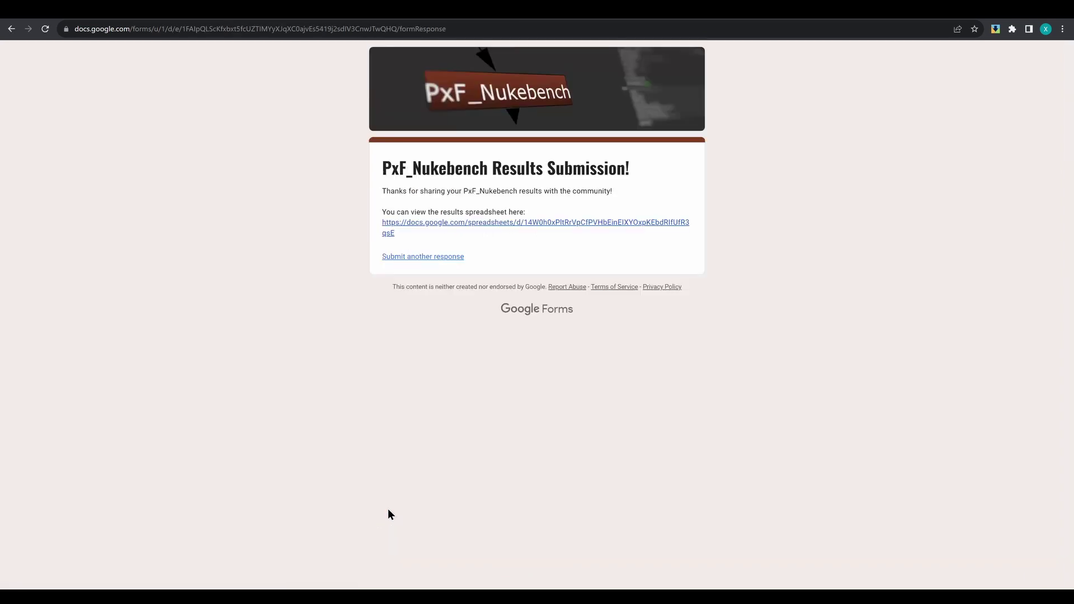
Open the shared results spreadsheet and compare the newest entry's CPU Scanline and GPU ZDefocus scores with the other entries
left_click(503, 230)
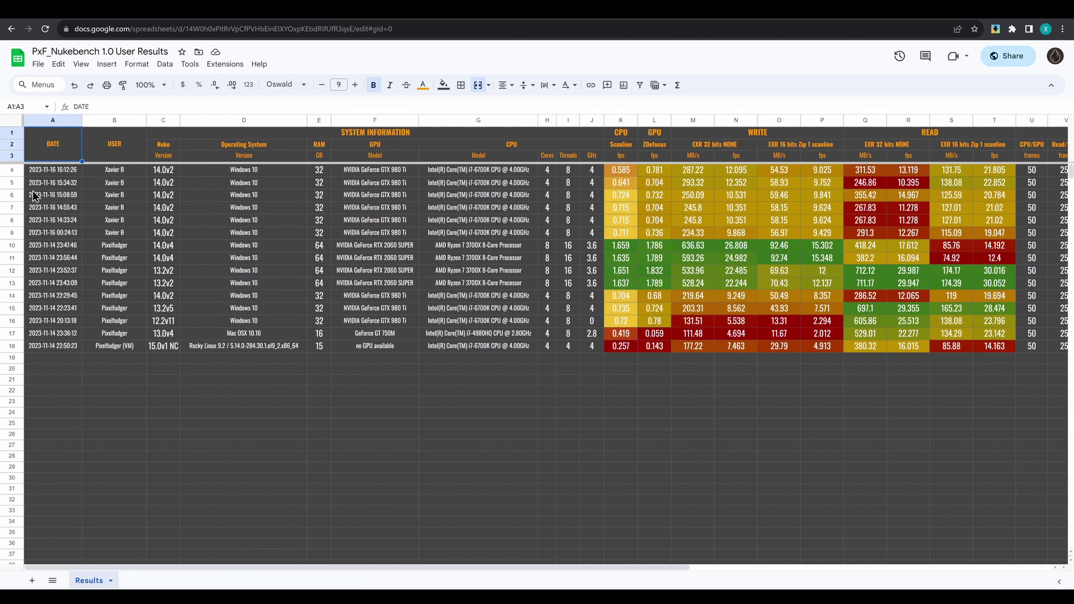
left_click(10, 172)
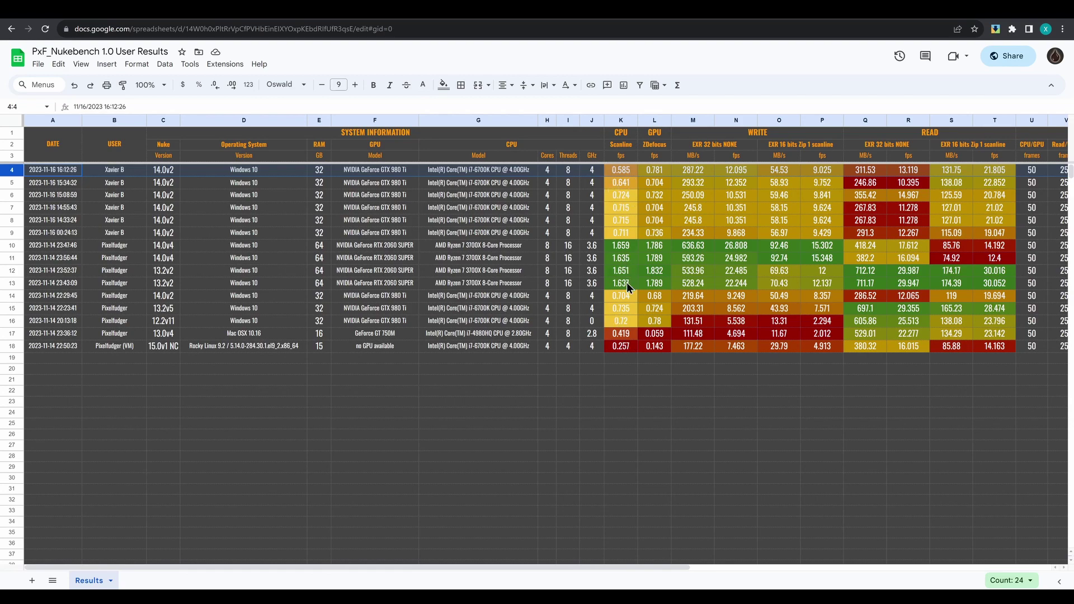
left_click(621, 175)
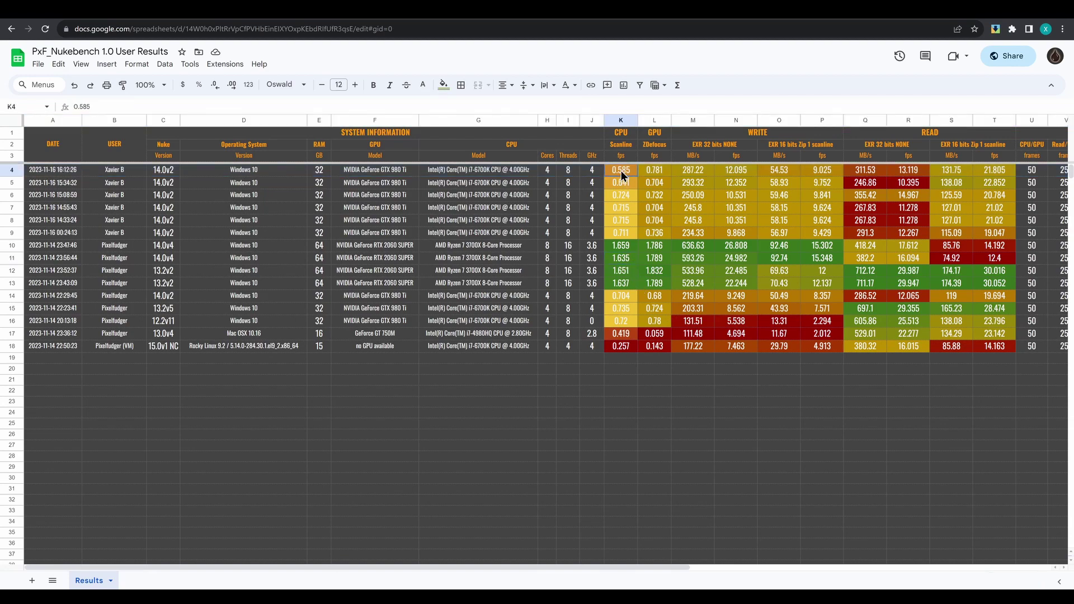
left_click(616, 348)
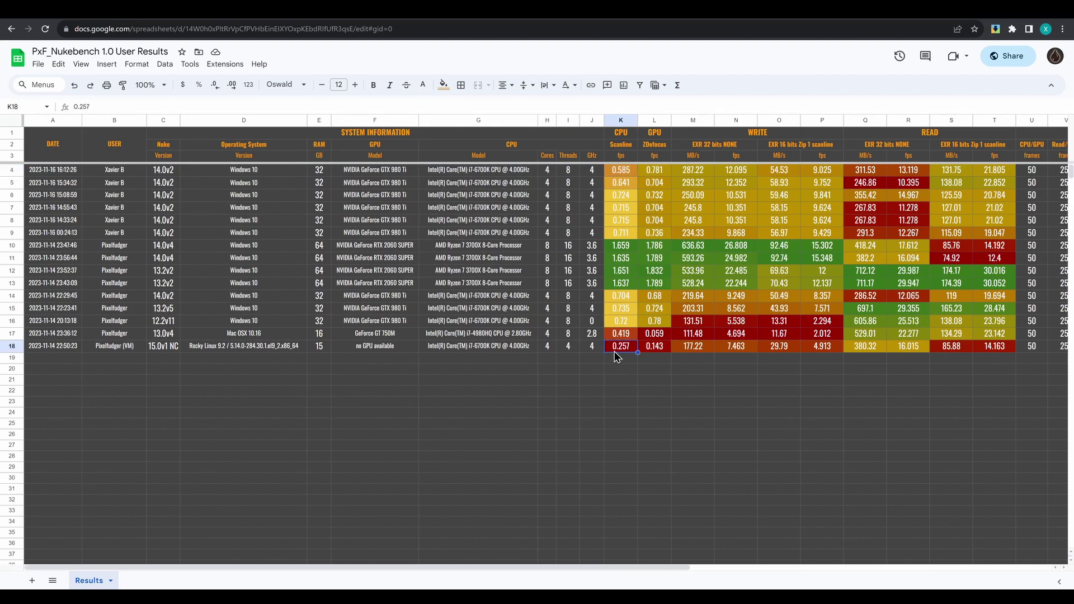
left_click(663, 173)
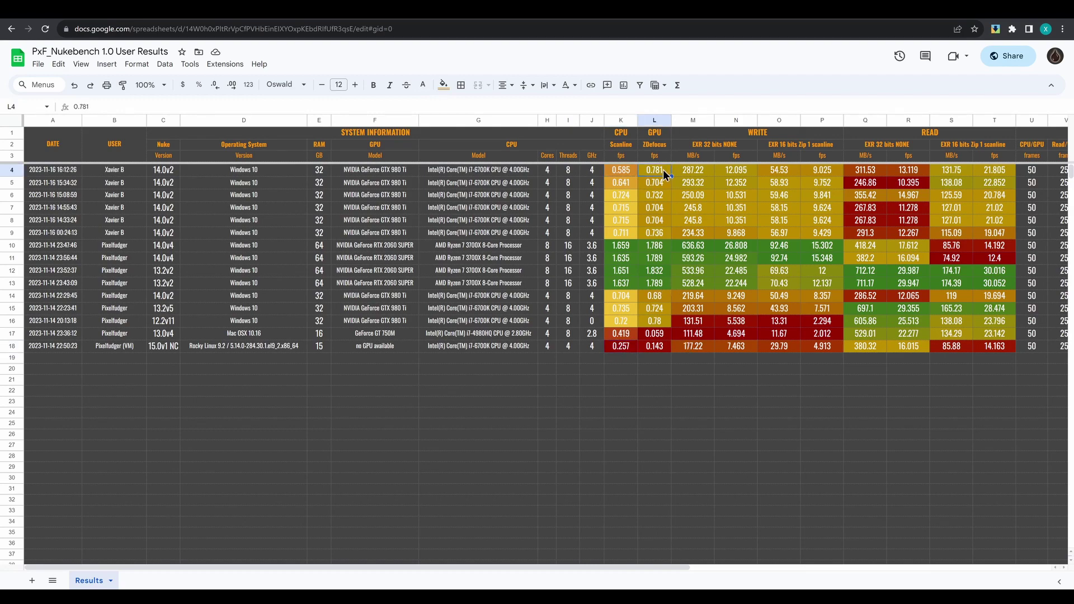
Compare the newest entry's EXR 32 bits NONE write and read speeds with the other users' entries in the results spreadsheet
left_click(739, 135)
left_click(726, 147)
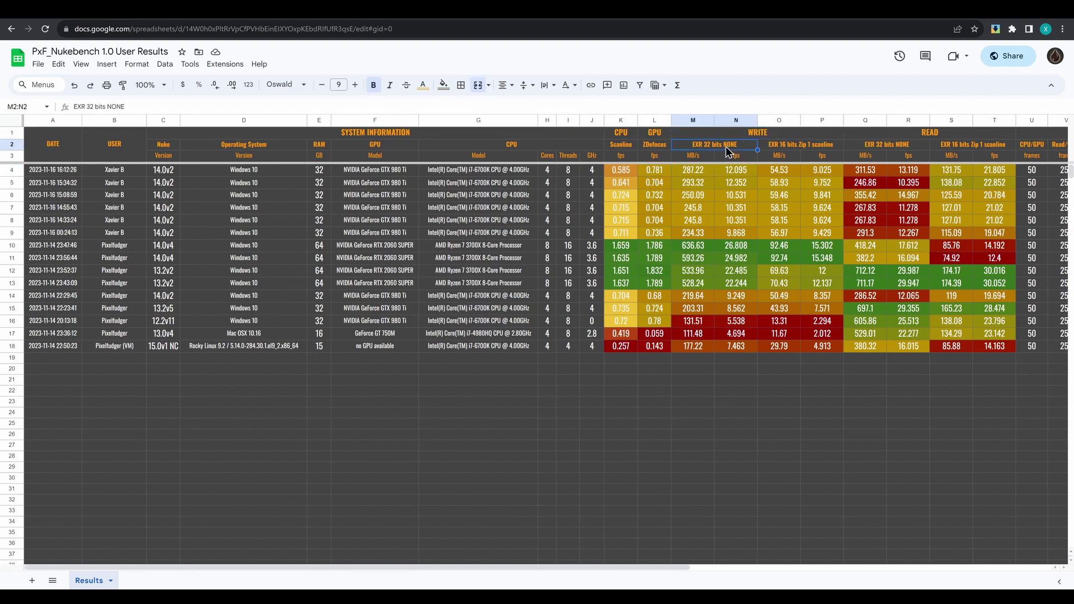
left_click(698, 172)
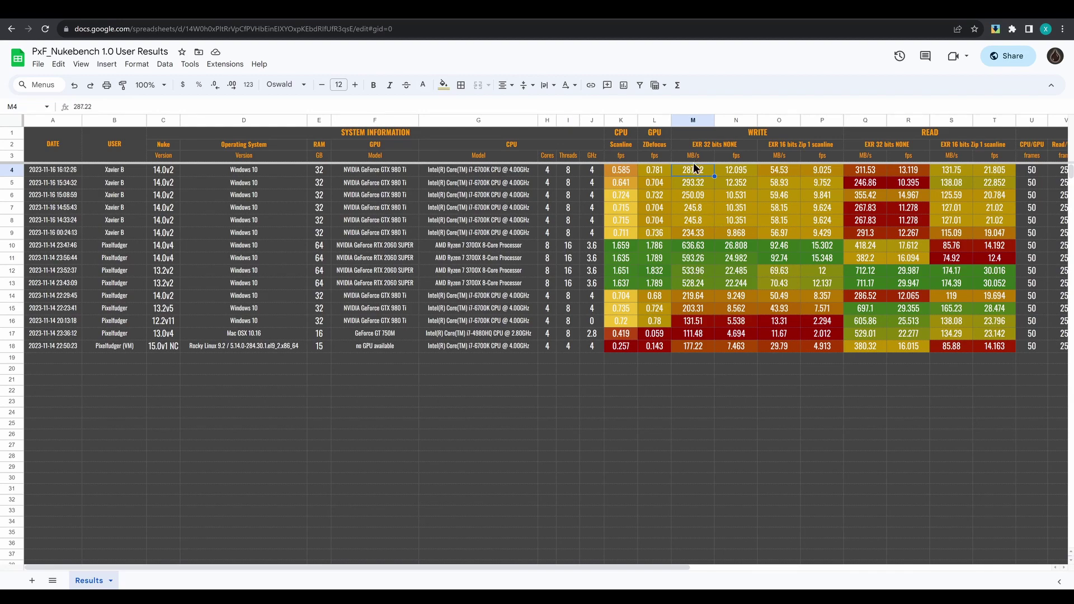
left_click(926, 136)
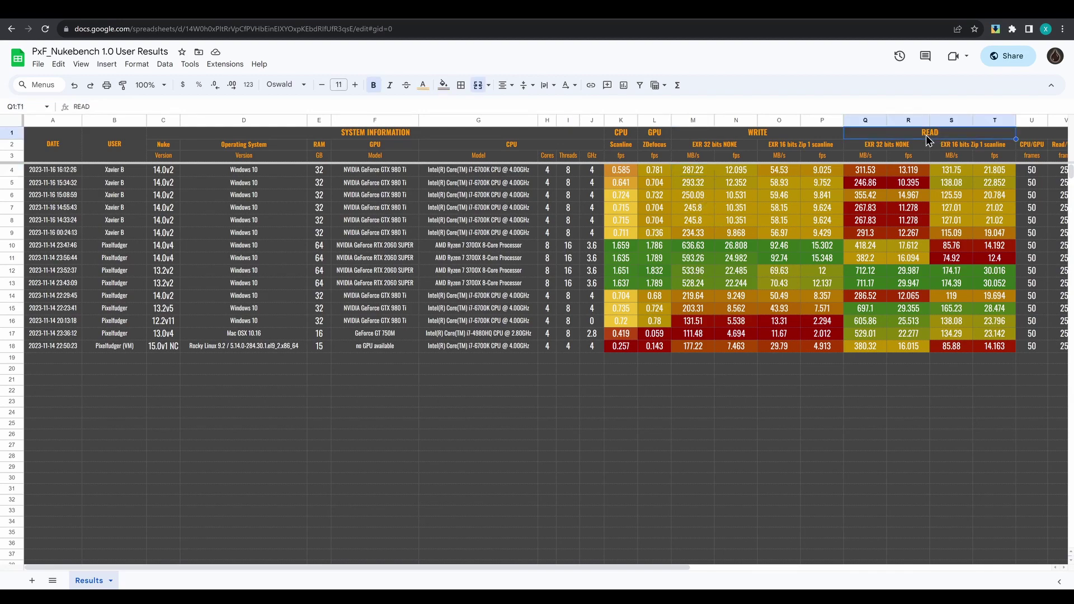
left_click(882, 148)
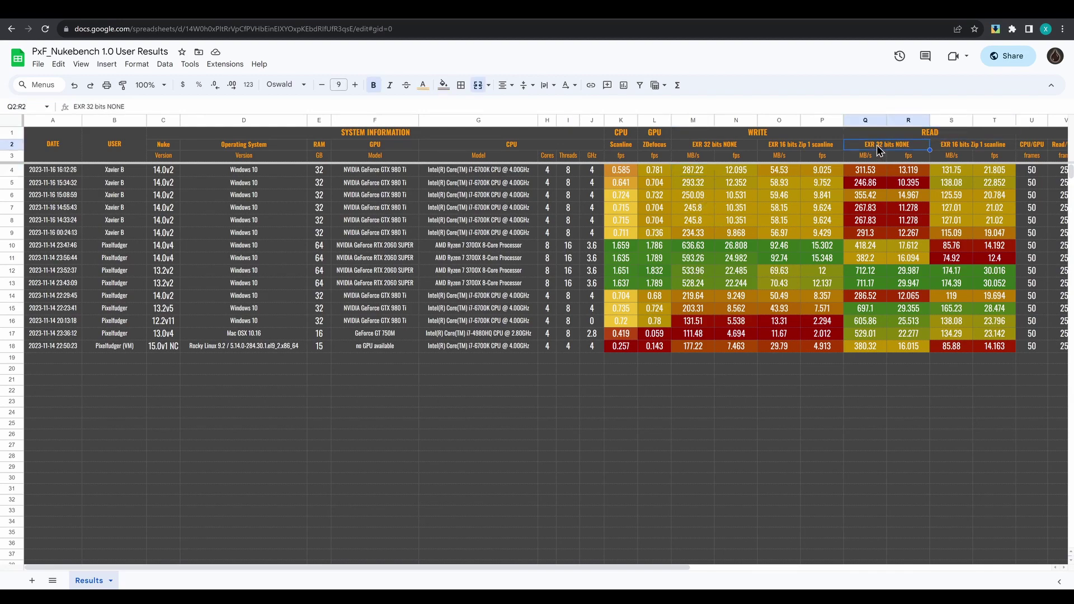
left_click(867, 174)
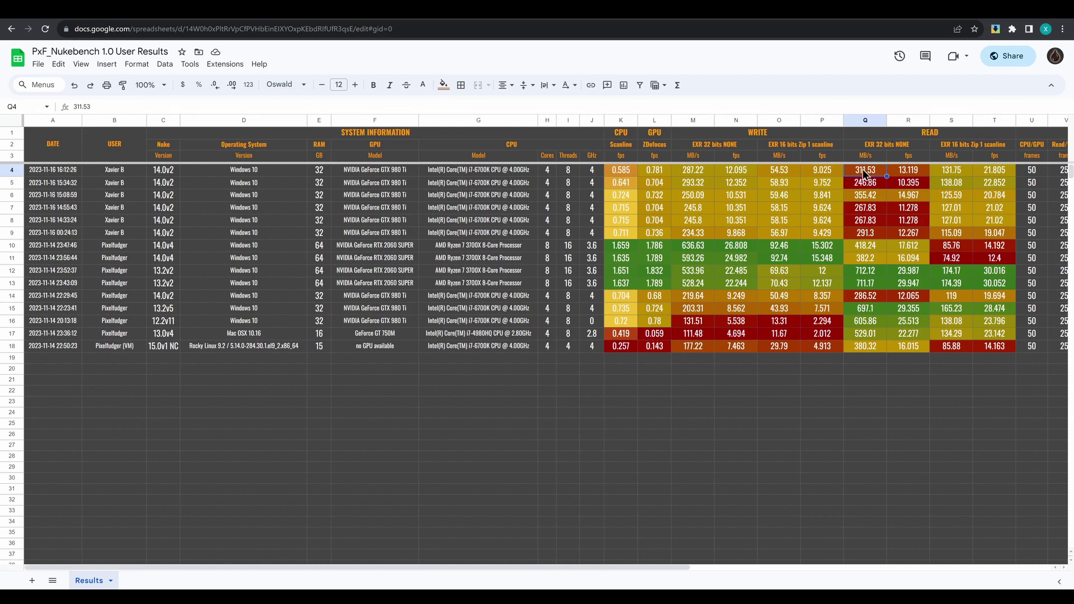
Review the spreadsheet's CPU, GPU, WRITE and READ column groups, including the EXR file types and the MB/s and fps columns
left_click(622, 136)
left_click(654, 136)
left_click(743, 137)
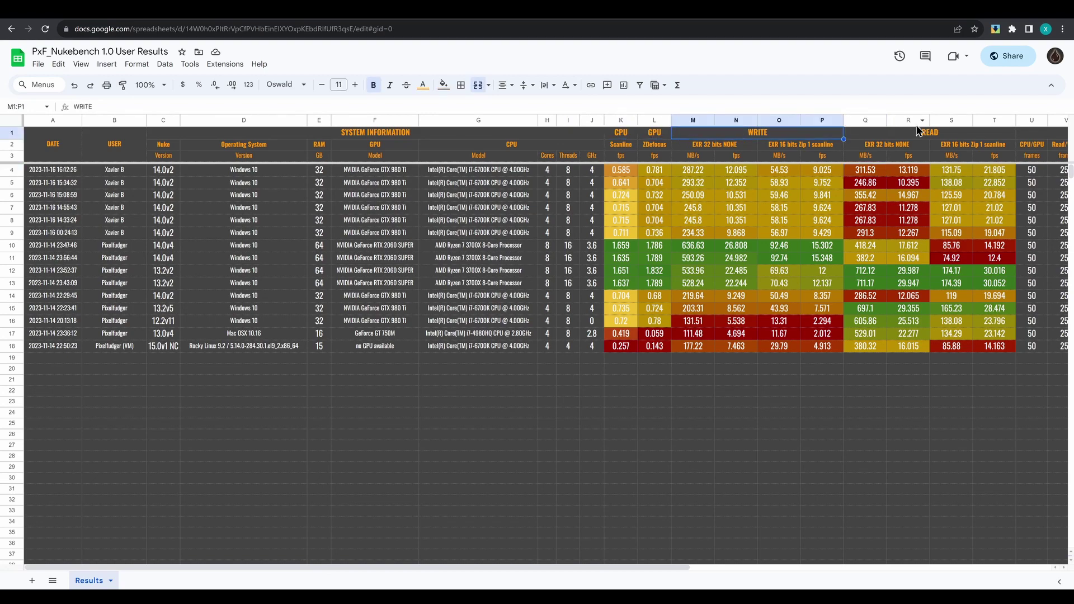
left_click(920, 133)
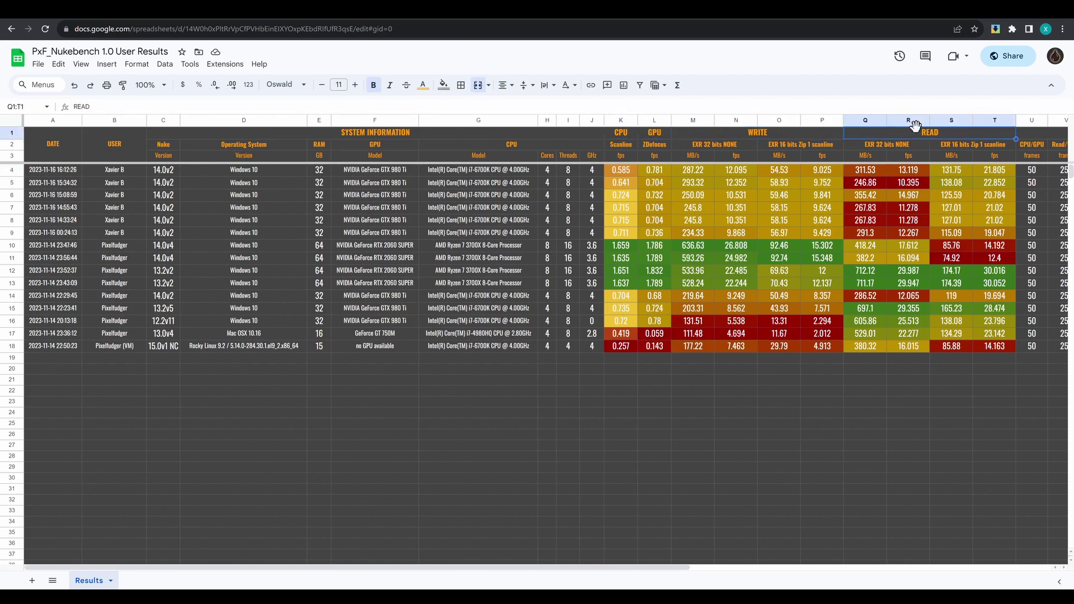
left_click(707, 146)
left_click(791, 148)
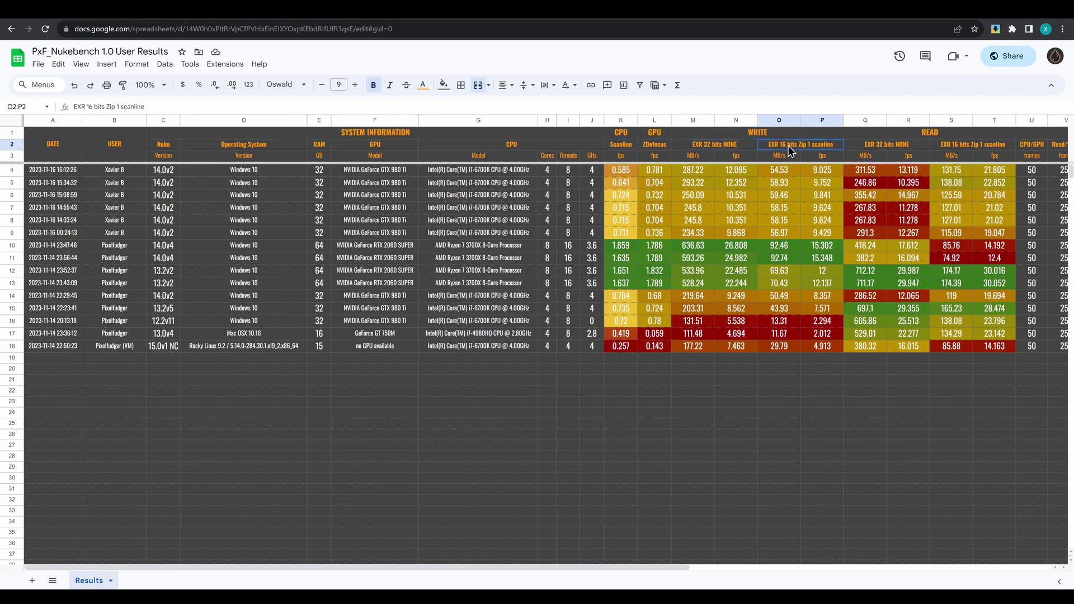
left_click(693, 157)
left_click(744, 157)
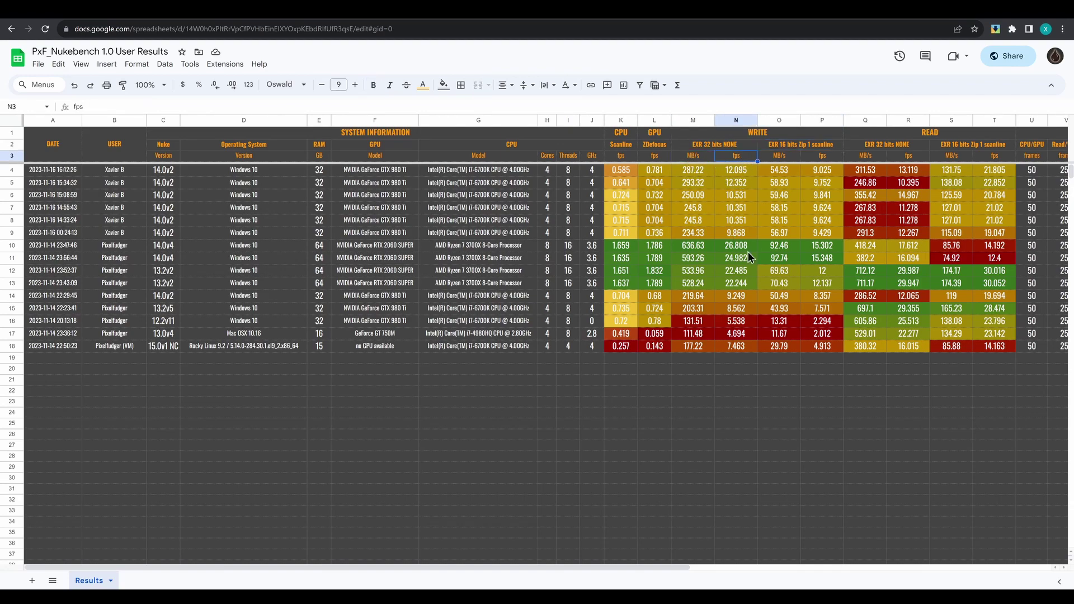
left_click(1062, 169)
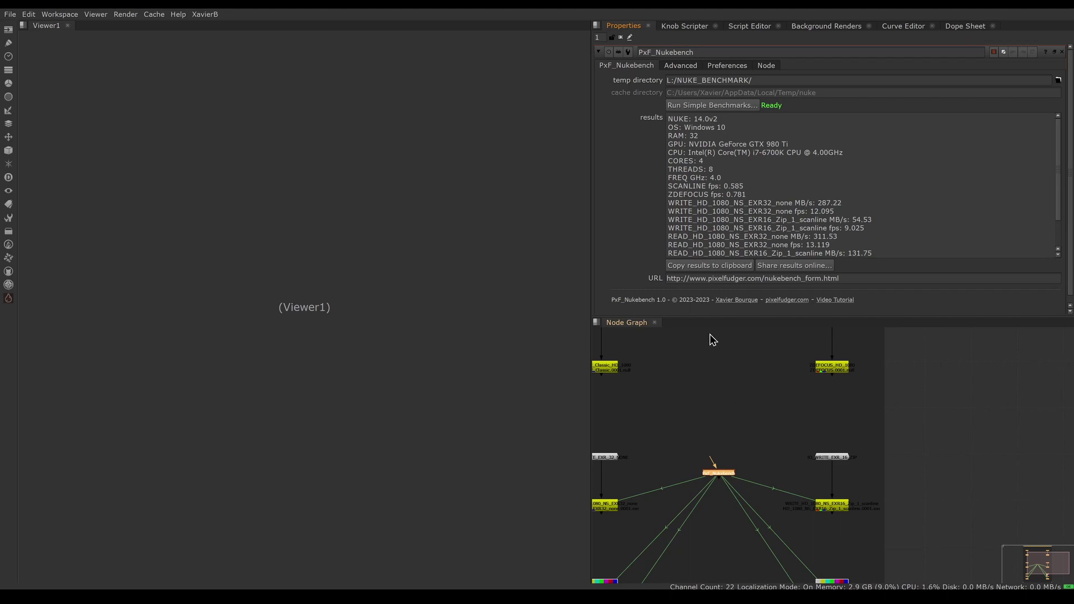
Examine the PxF_Nukebench node's test duration preferences in Nuke, its simple benchmark results and its advanced benchmark options
left_click(725, 66)
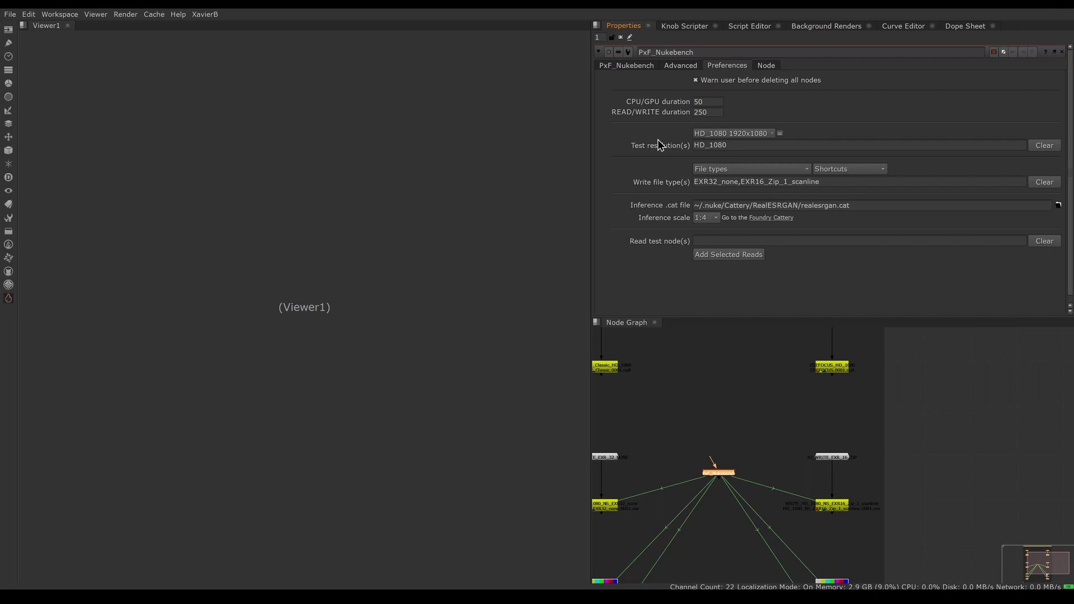
double_click(706, 102)
key("Tab")
left_click(704, 100)
left_click(620, 66)
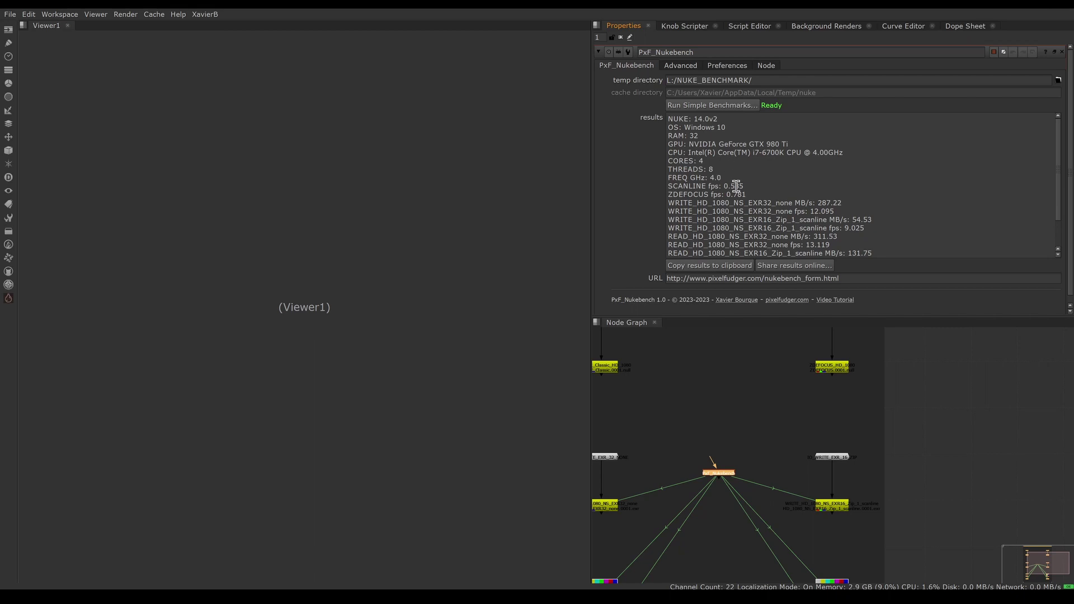
left_click(682, 68)
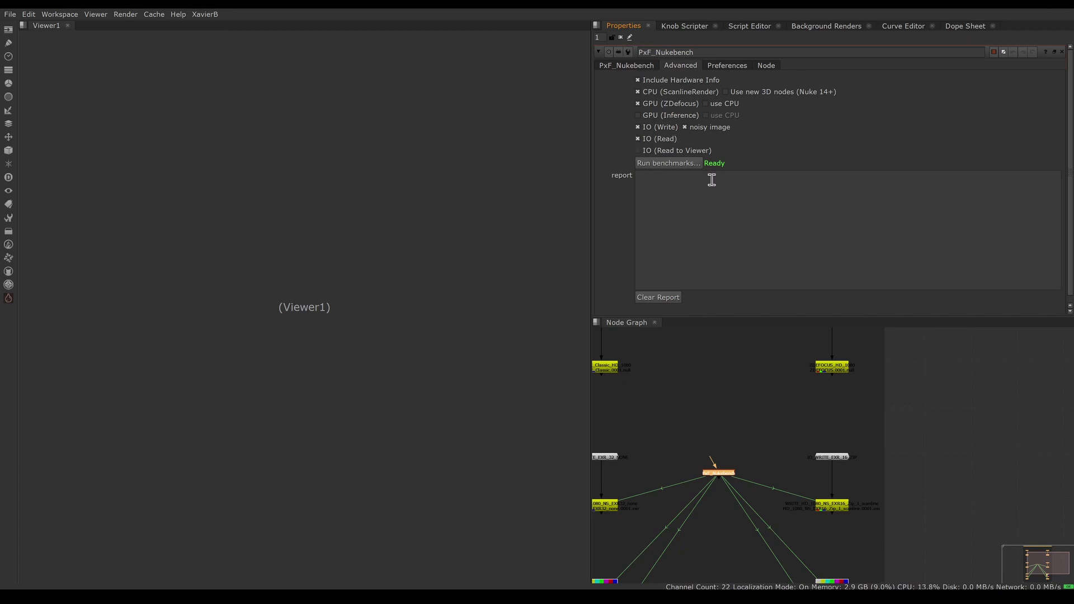
Set the node's CPU/GPU duration to 10 and its READ/WRITE duration to 100 in the preferences
left_click(735, 66)
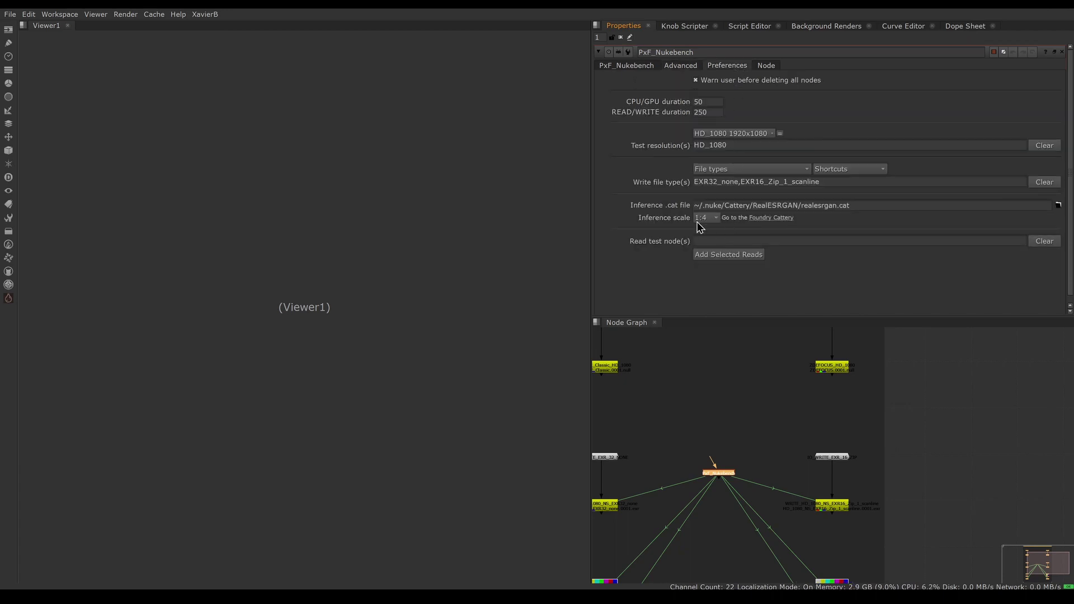
double_click(709, 101)
type("10")
key("Tab")
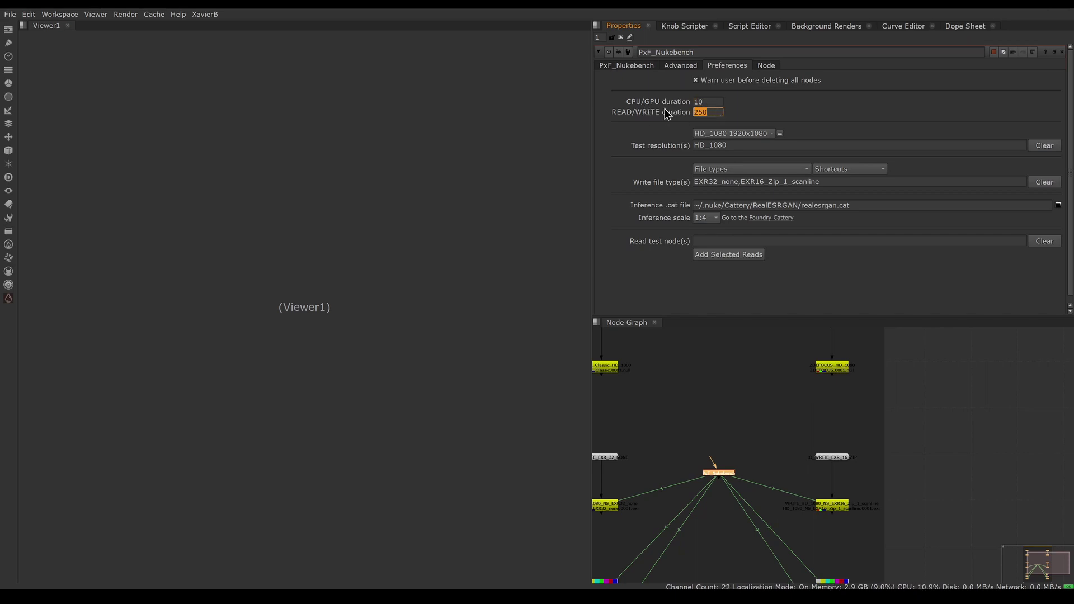
type("100")
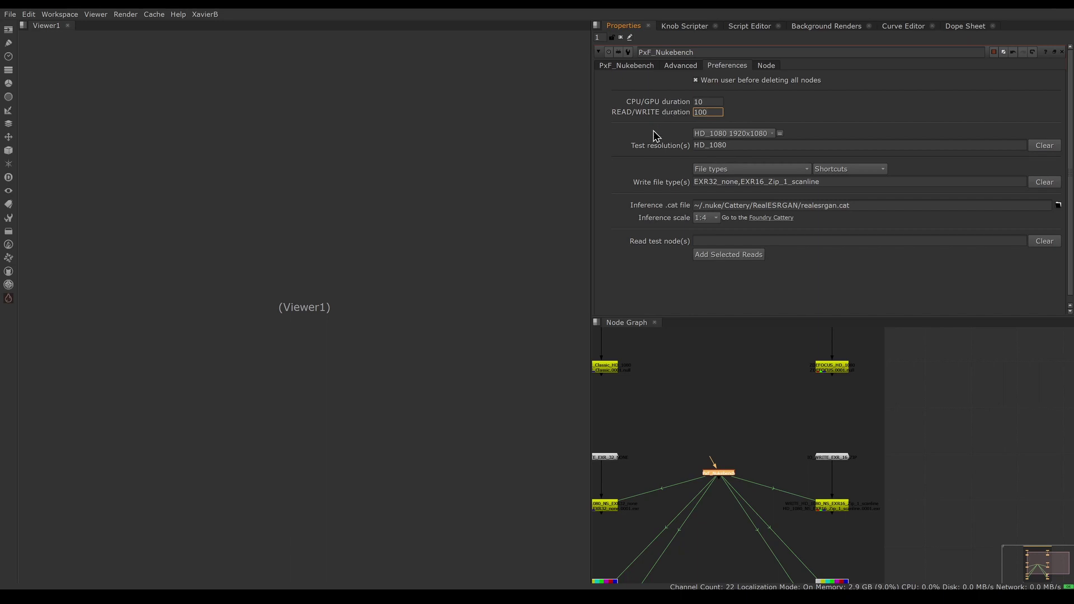
left_click(653, 131)
Clear the test resolutions and add 2K_DCP and 4K_DCP instead, checking both entries in the list
left_click(1046, 146)
left_click(731, 133)
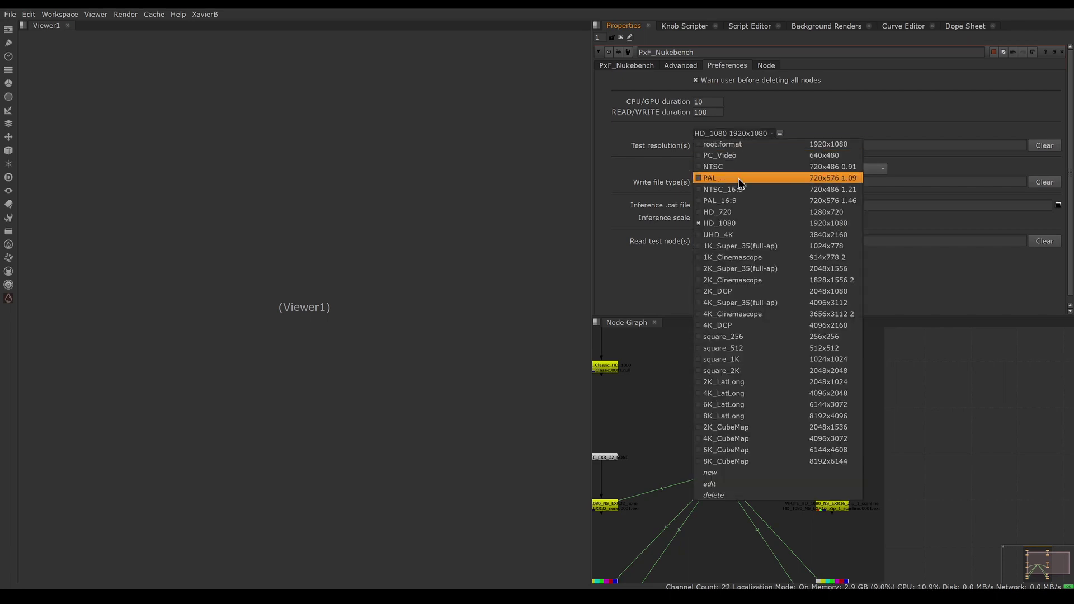
left_click(731, 291)
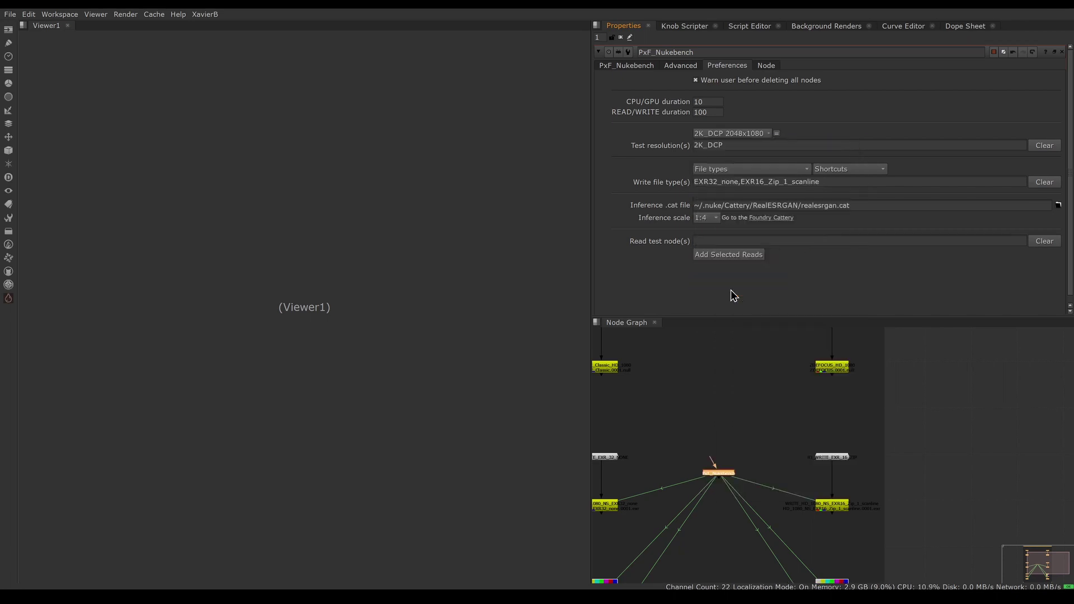
left_click(737, 133)
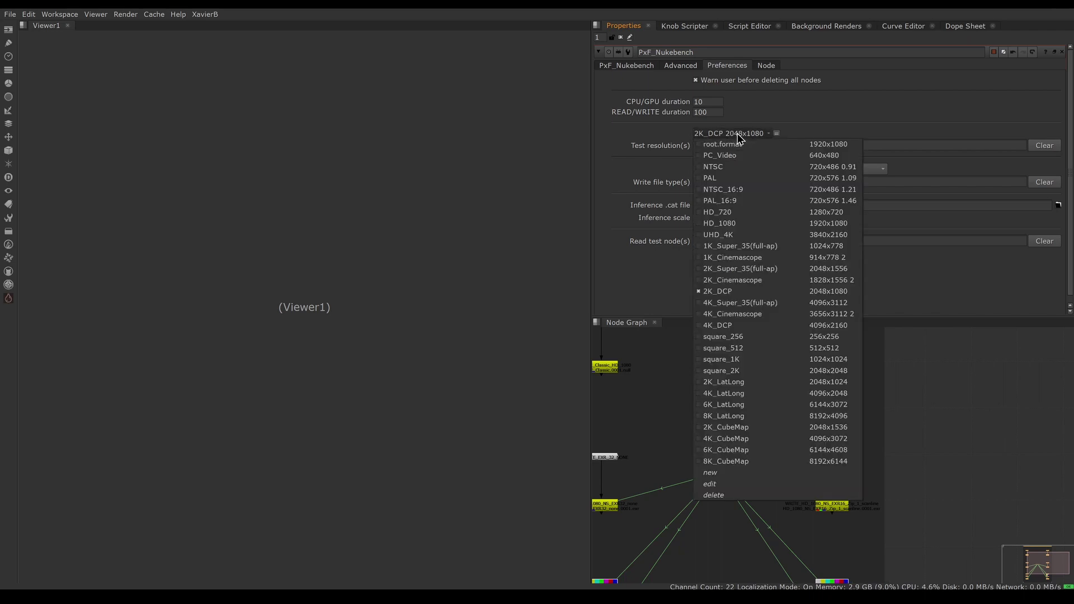
left_click(717, 324)
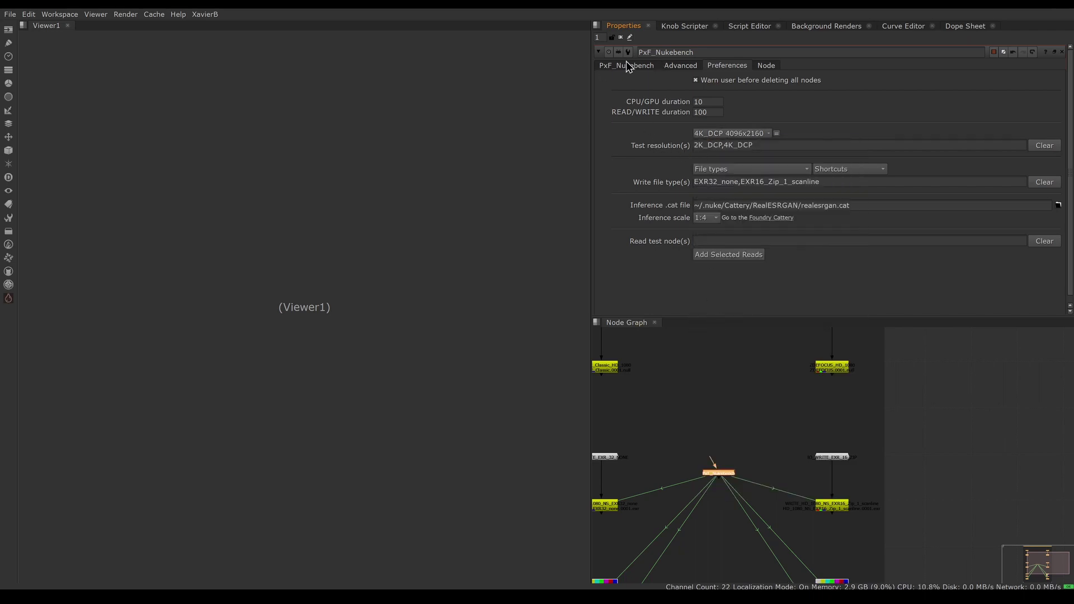
double_click(697, 145)
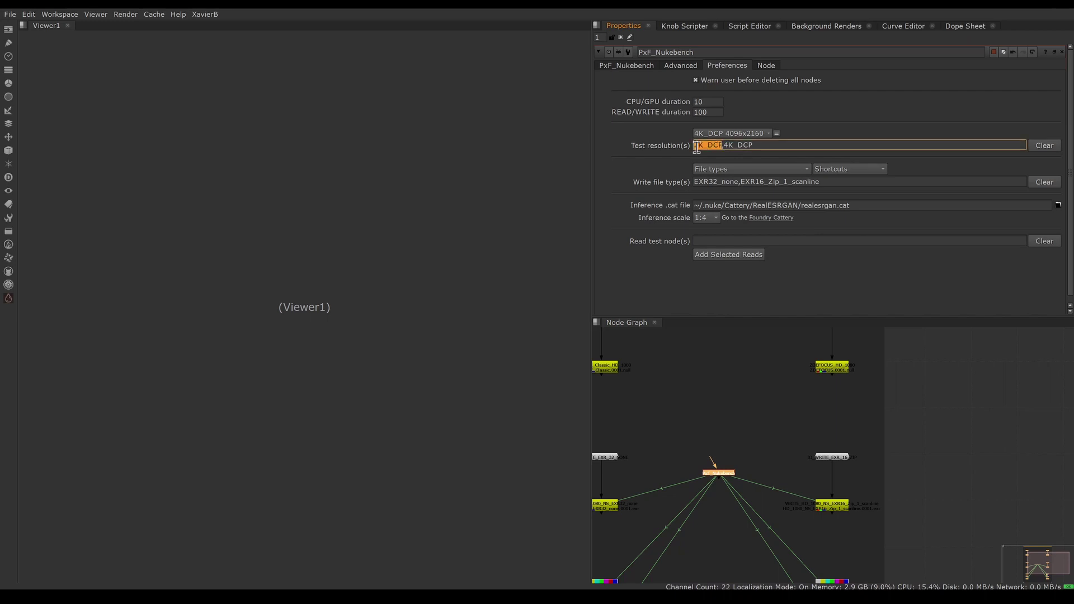
left_click(733, 145)
double_click(734, 145)
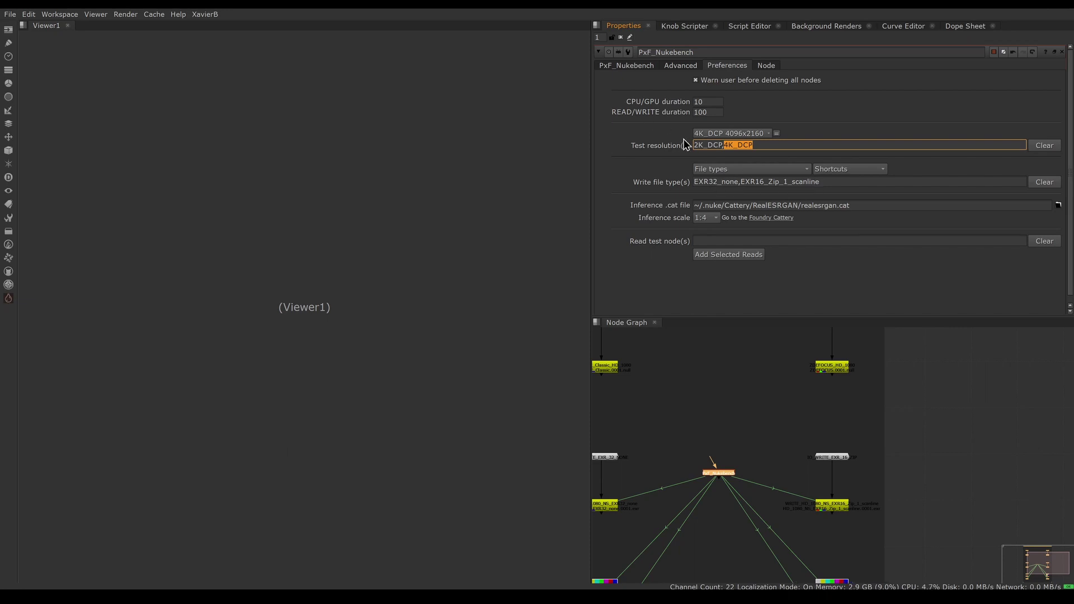
Clear the write file types and add DPX_10_bit_LE and MOV_ProRes_422_HQ_10_bit instead
left_click(1044, 182)
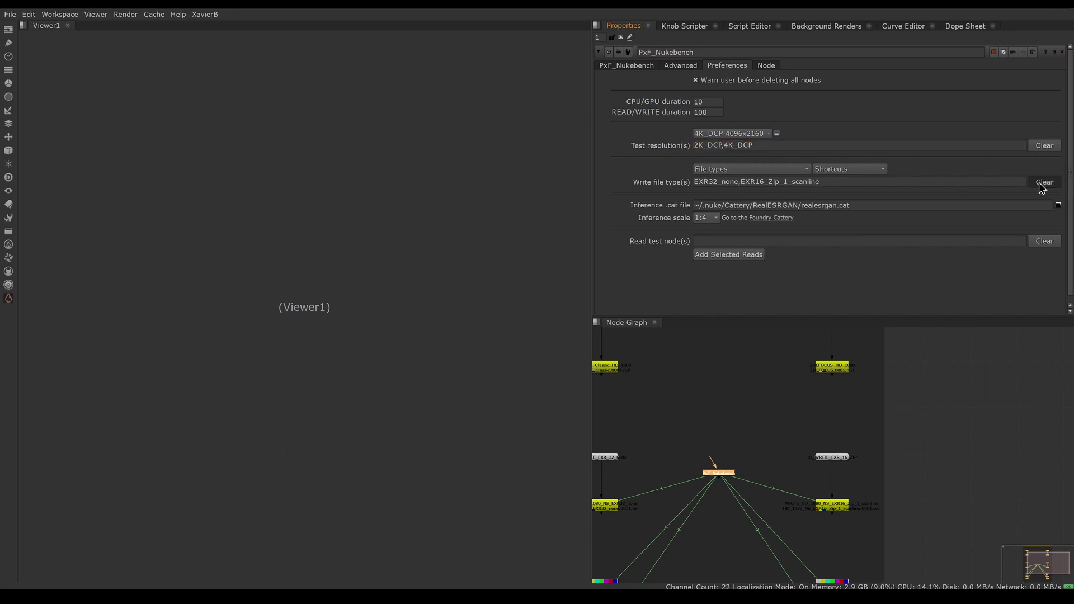
left_click(740, 169)
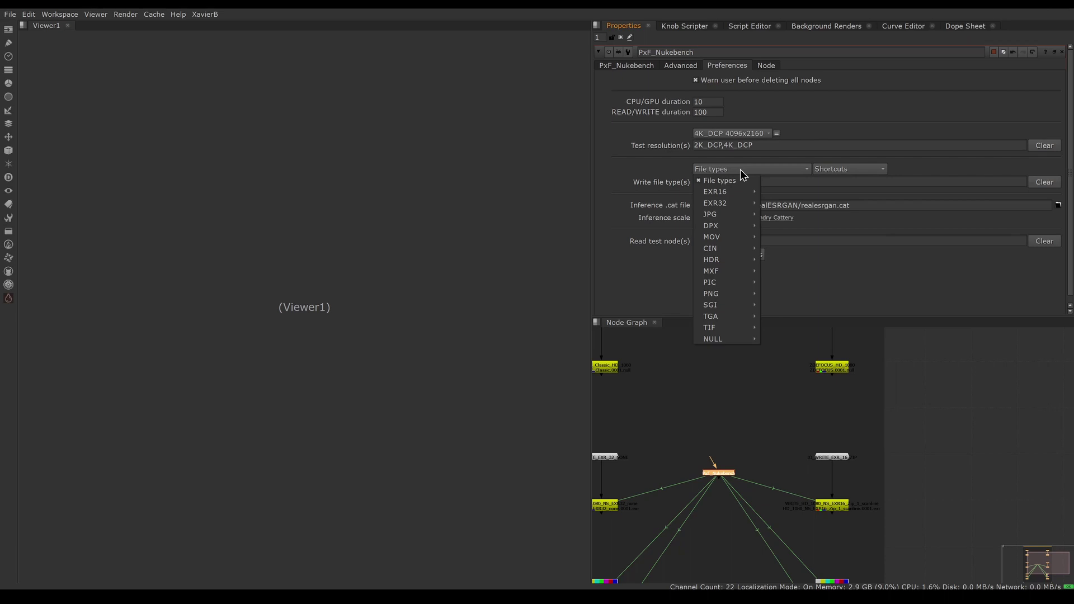
mouse_move(723, 227)
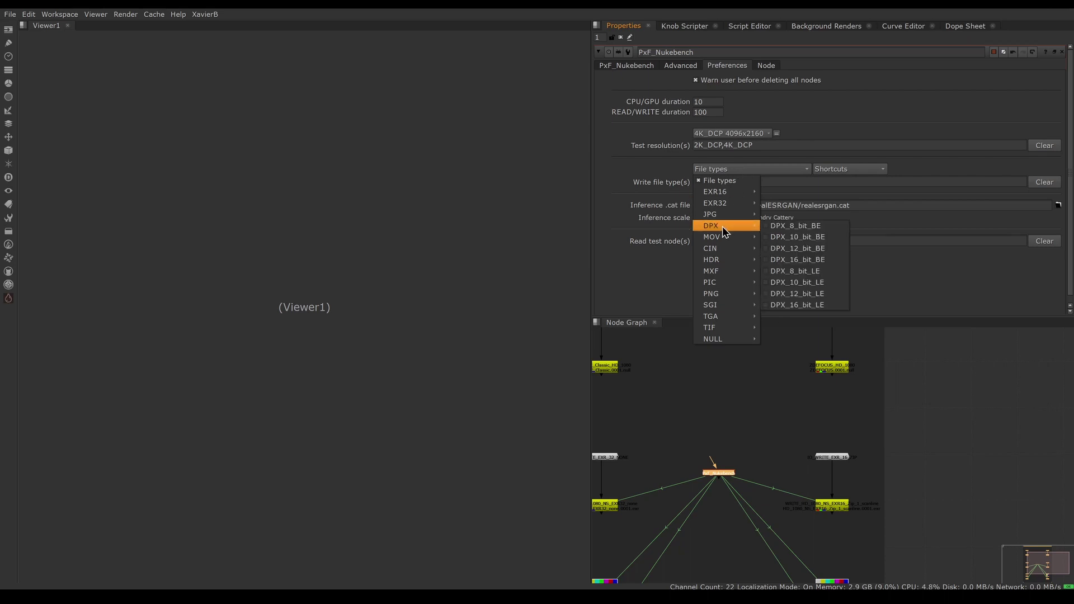
left_click(816, 282)
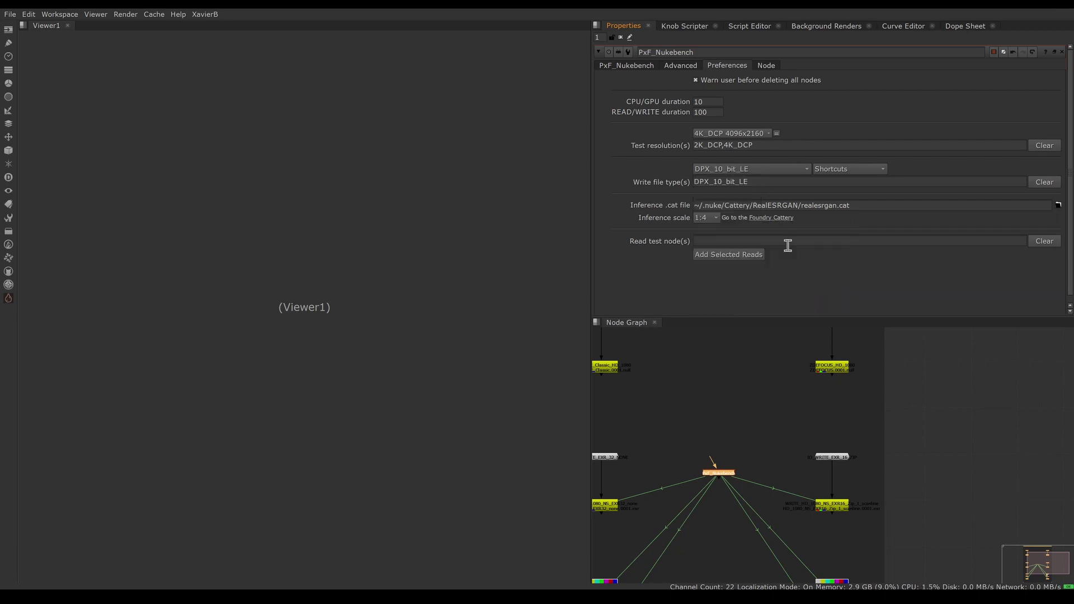
left_click(782, 169)
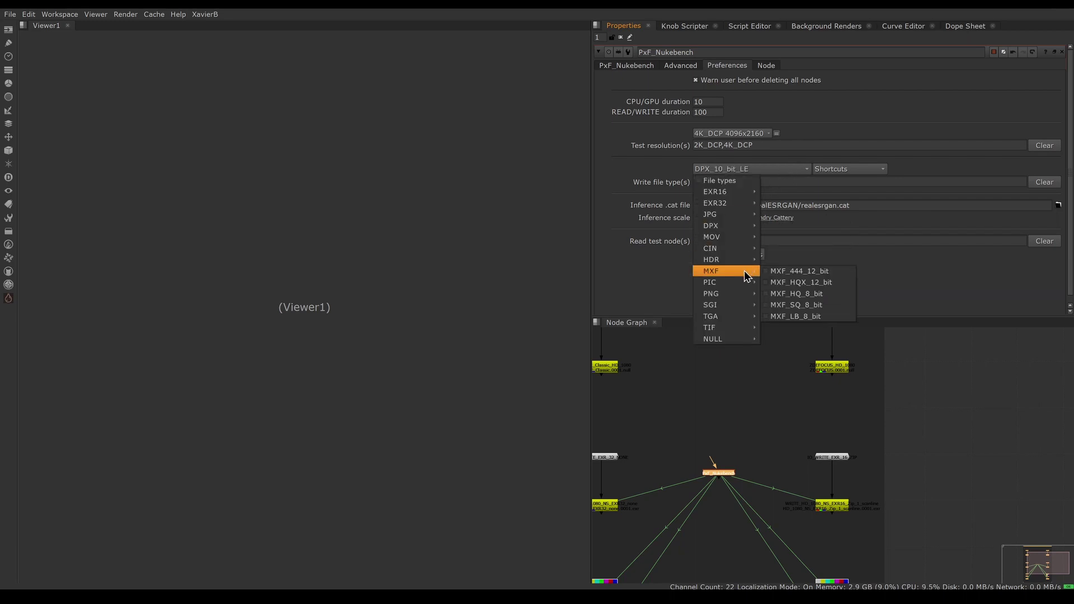
mouse_move(742, 240)
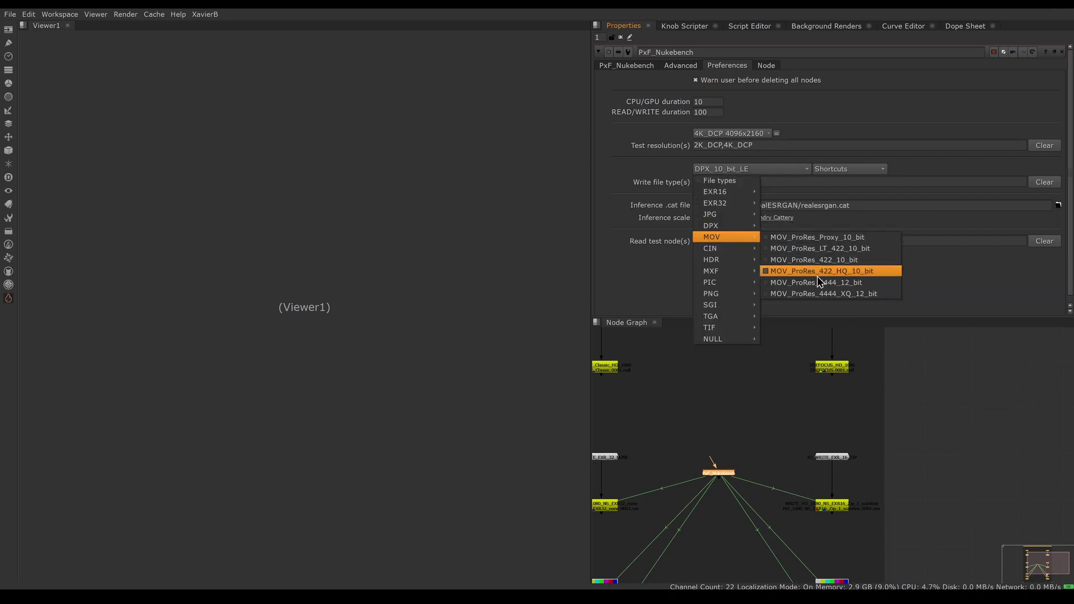
left_click(817, 274)
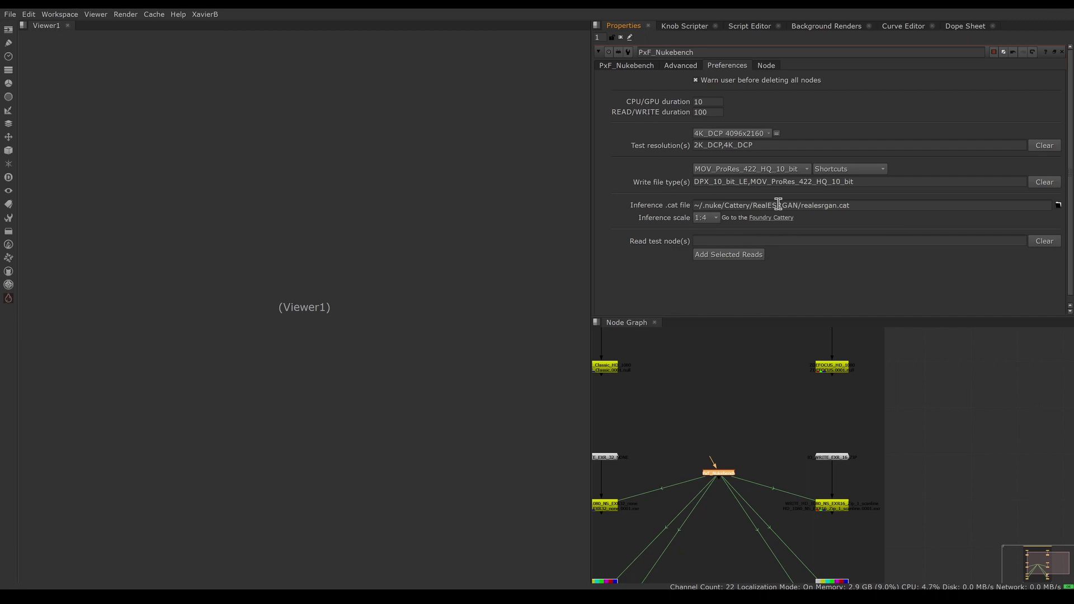
Review the Inference .cat file path and the GPU (Inference) test's description, and open the Foundry Cattery page in the browser
left_click_drag(882, 205, 694, 205)
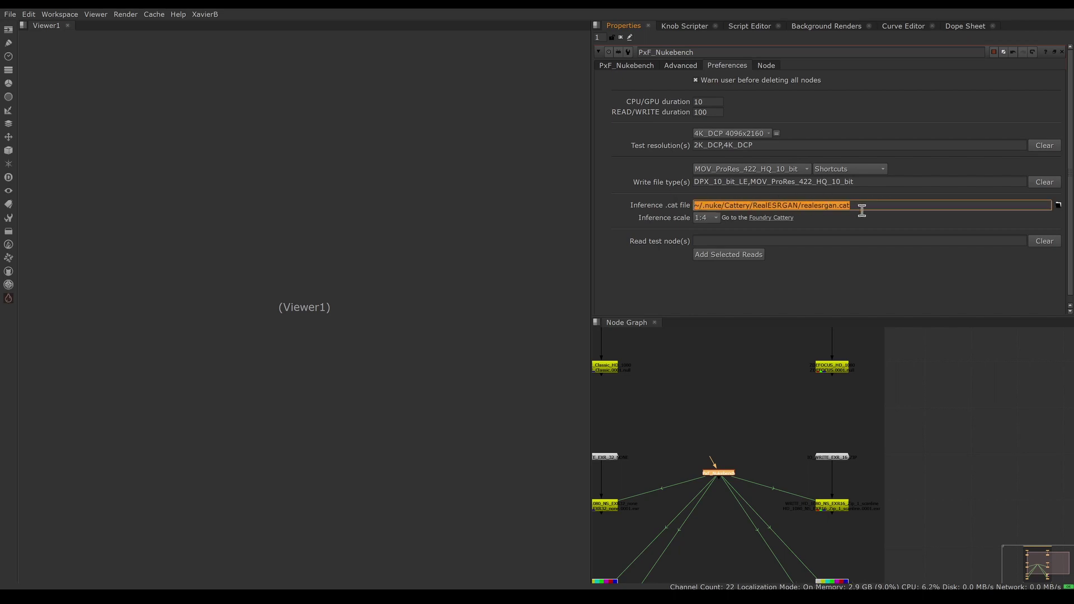
left_click(680, 67)
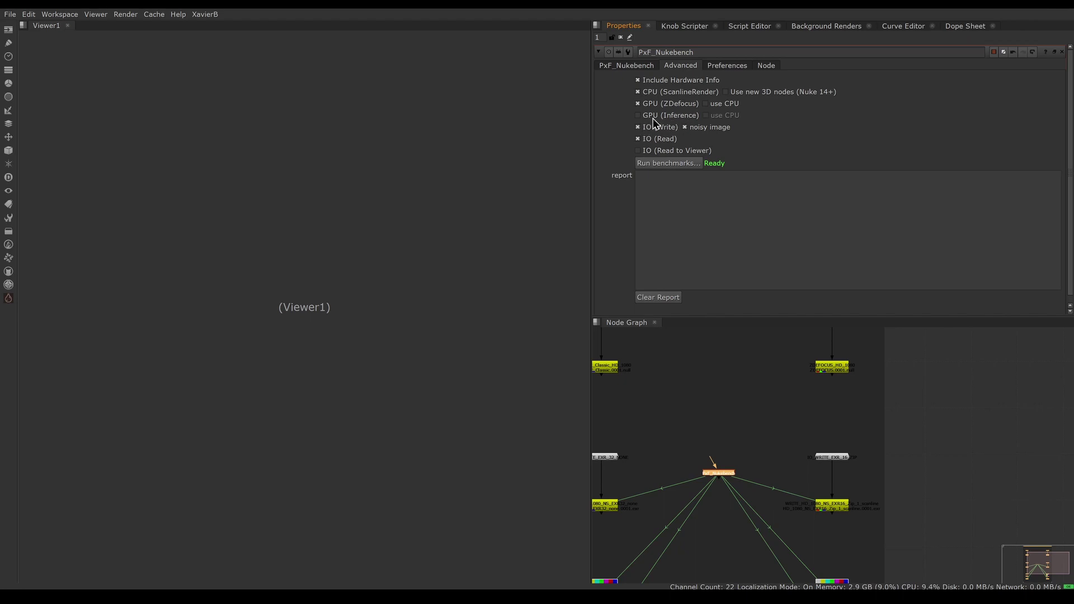
mouse_move(683, 122)
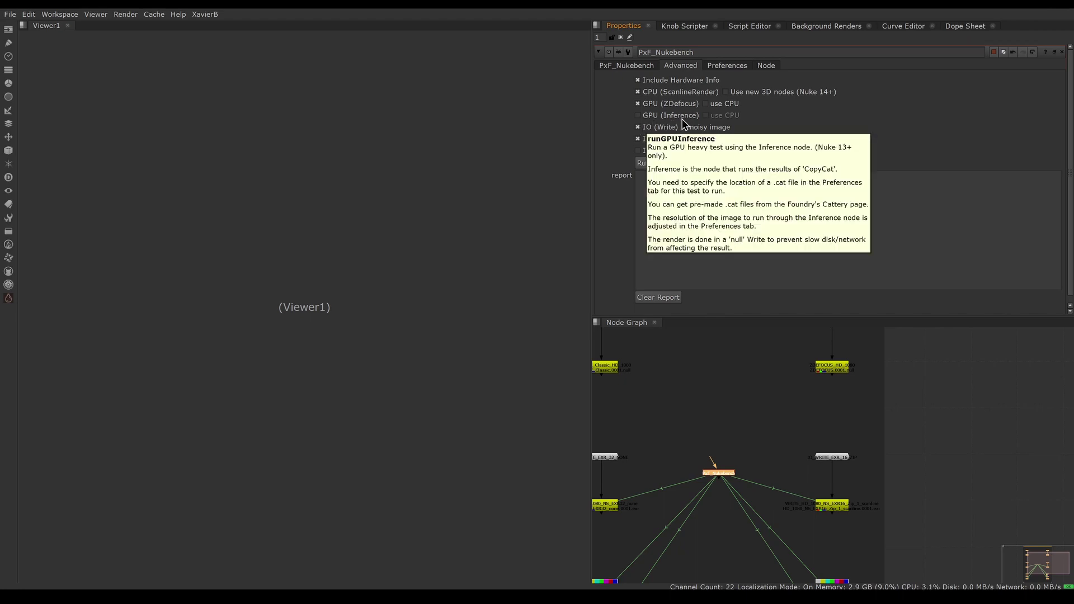
left_click(726, 66)
left_click_drag(860, 204, 659, 201)
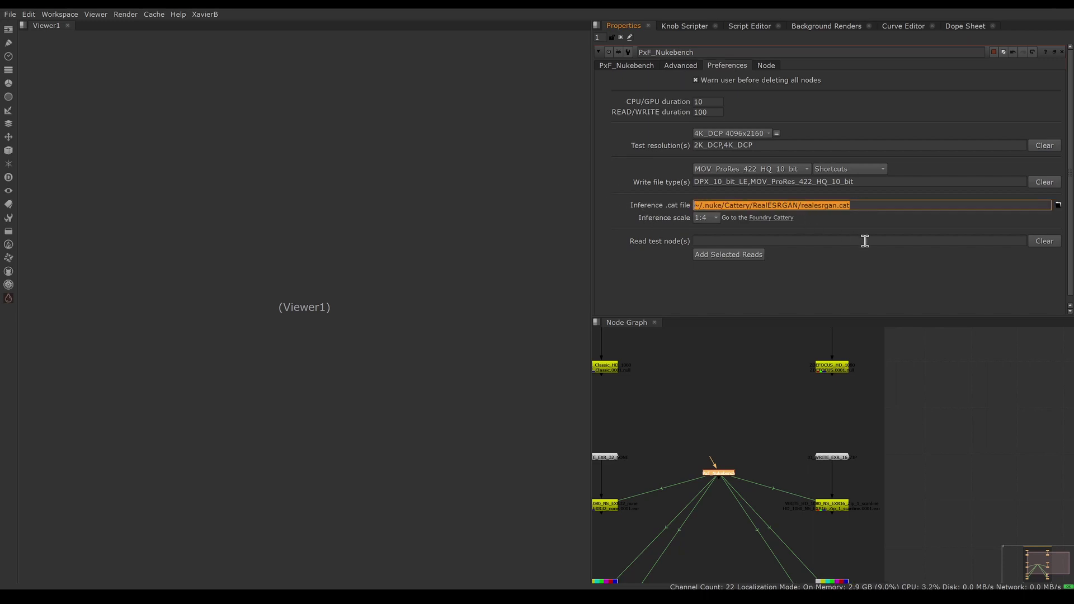
left_click(857, 205)
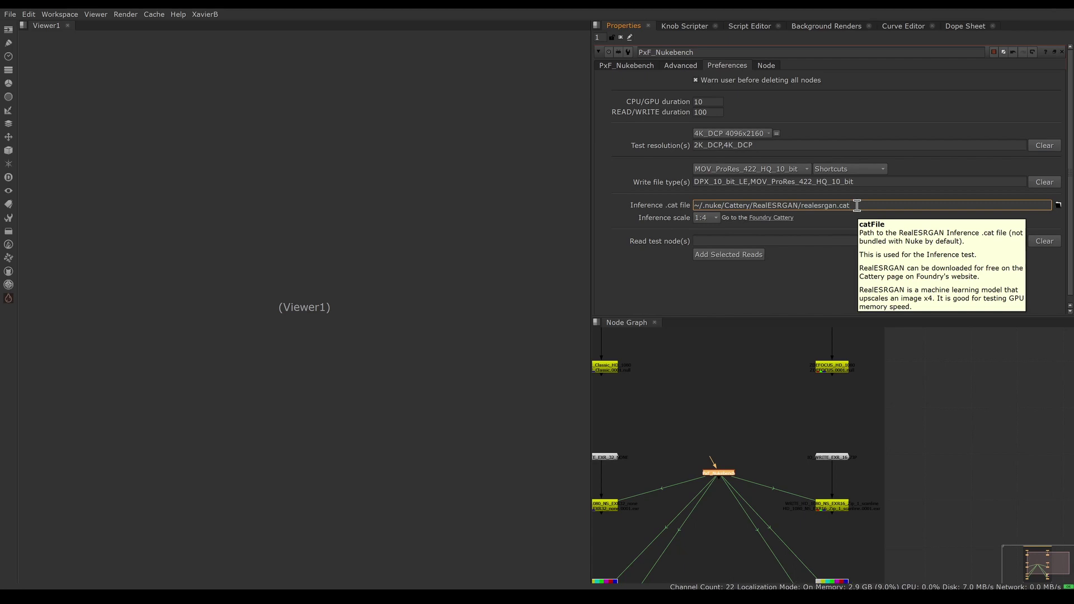
left_click(759, 219)
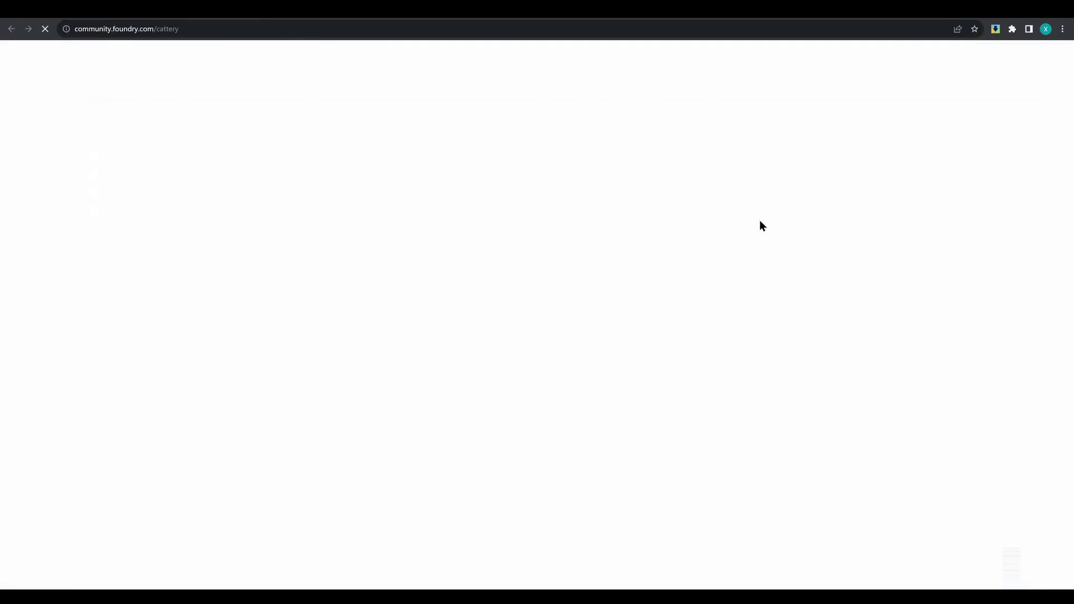
Open the Real-ESRGAN super-resolution model in the Foundry Cattery and download its RealESRGAN Cat archive
scroll(353, 247, "down", 6)
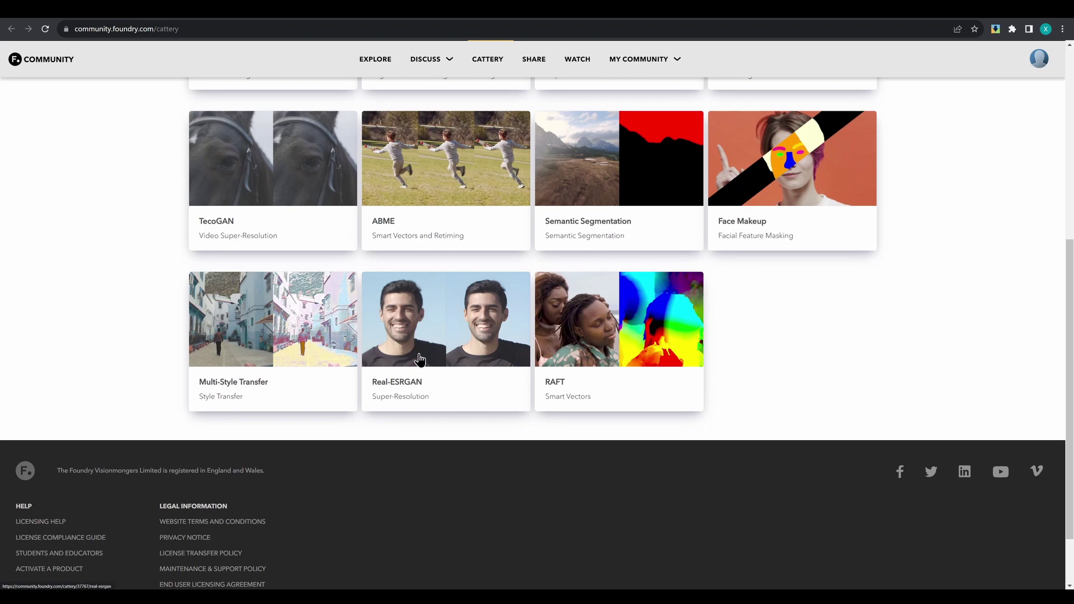
left_click(418, 357)
scroll(479, 311, "down", 6)
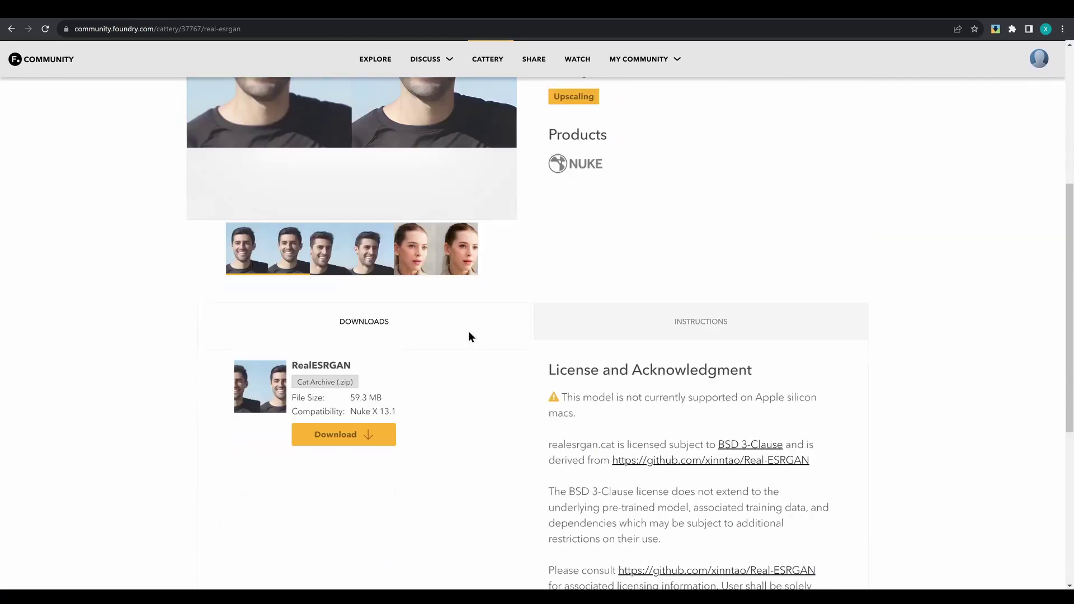
left_click(341, 382)
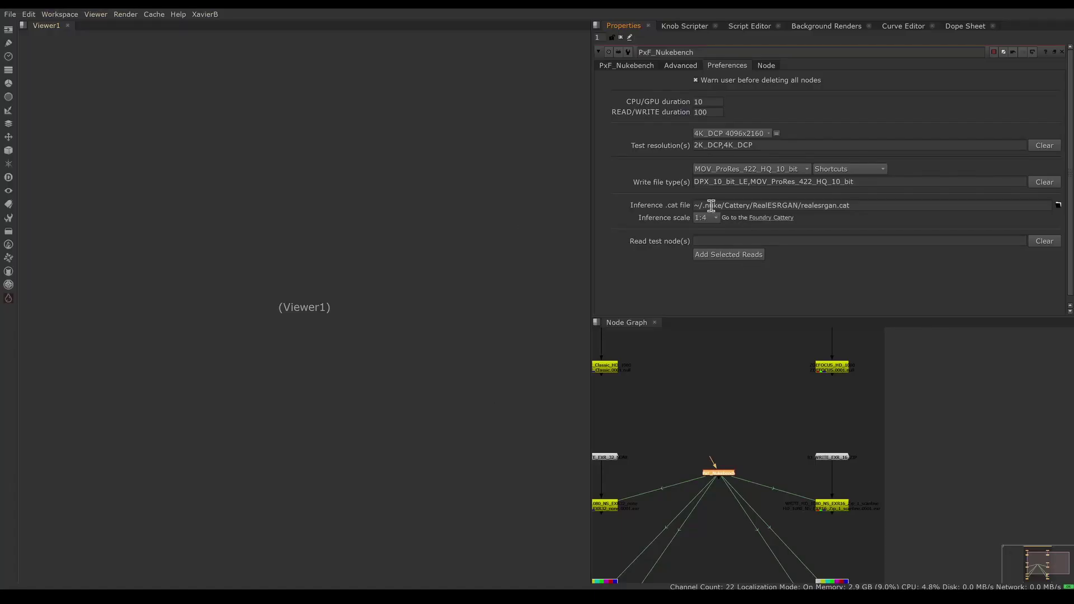
Switch back to Nuke and check the Inference .cat file path and its realesrgan.cat file name in the preferences
left_click(860, 205)
left_click_drag(861, 205, 693, 207)
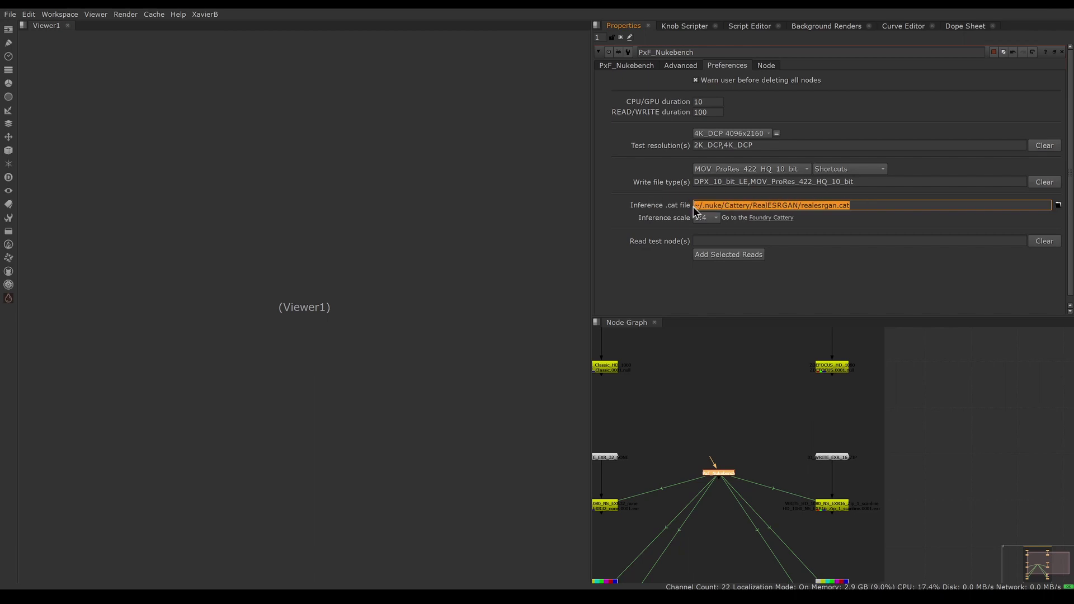
left_click(864, 207)
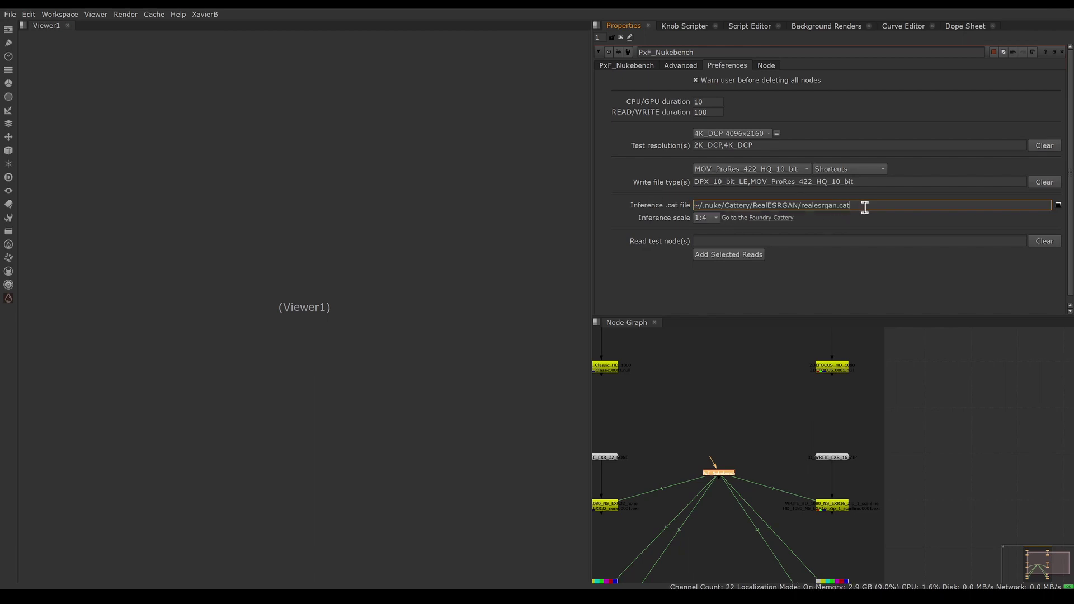
double_click(820, 206)
left_click_drag(820, 206, 856, 208)
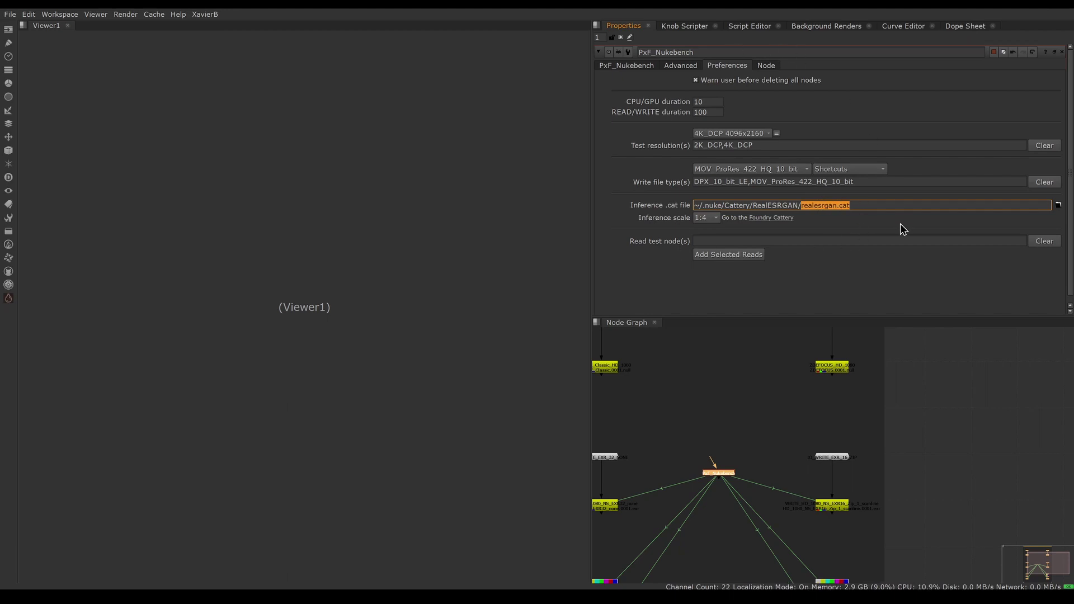
Enable the new 3D nodes, GPU (Inference) and IO (Read to Viewer) in the advanced tests, and run the benchmarks
left_click(682, 66)
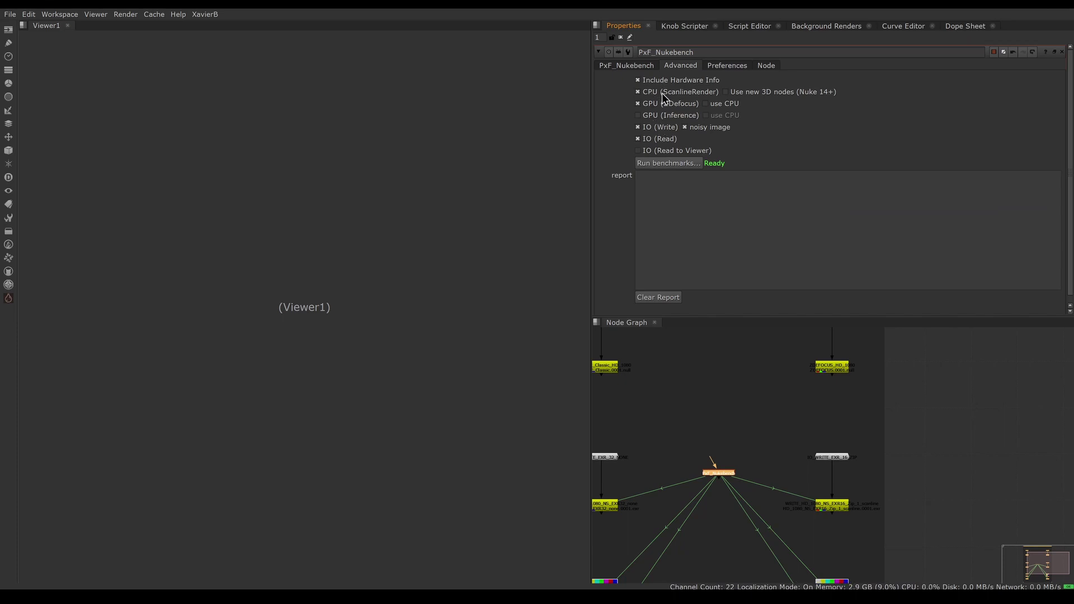
left_click(761, 93)
left_click(638, 116)
mouse_move(676, 145)
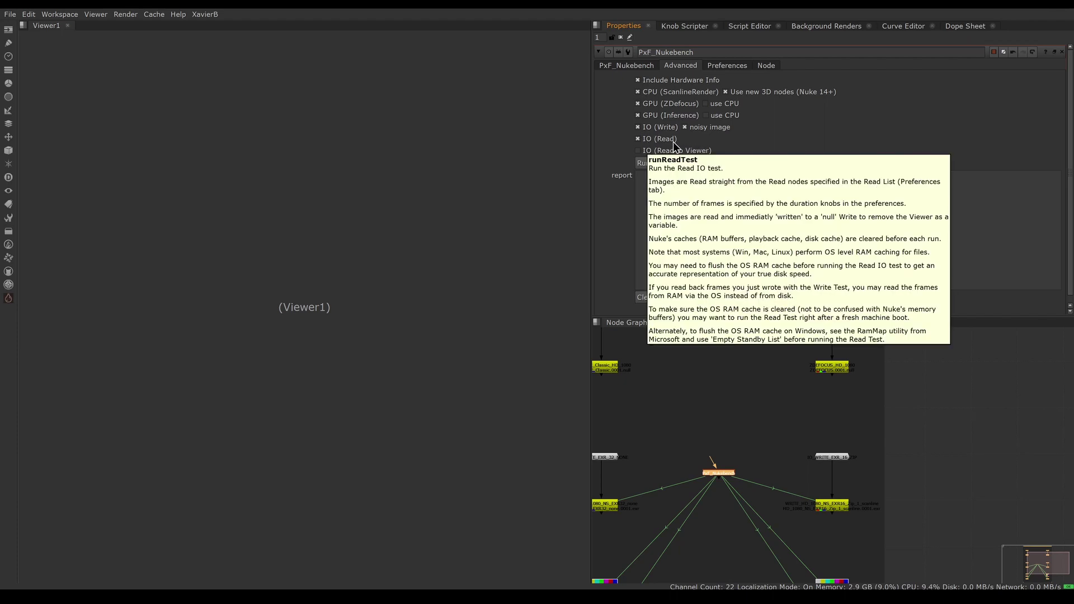
left_click(639, 151)
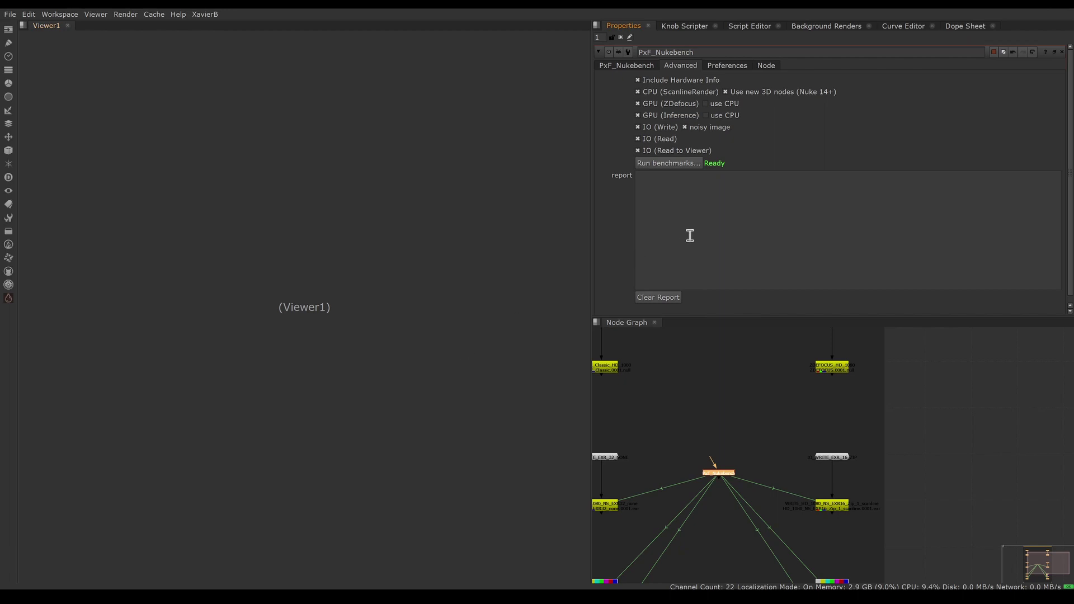
left_click(673, 167)
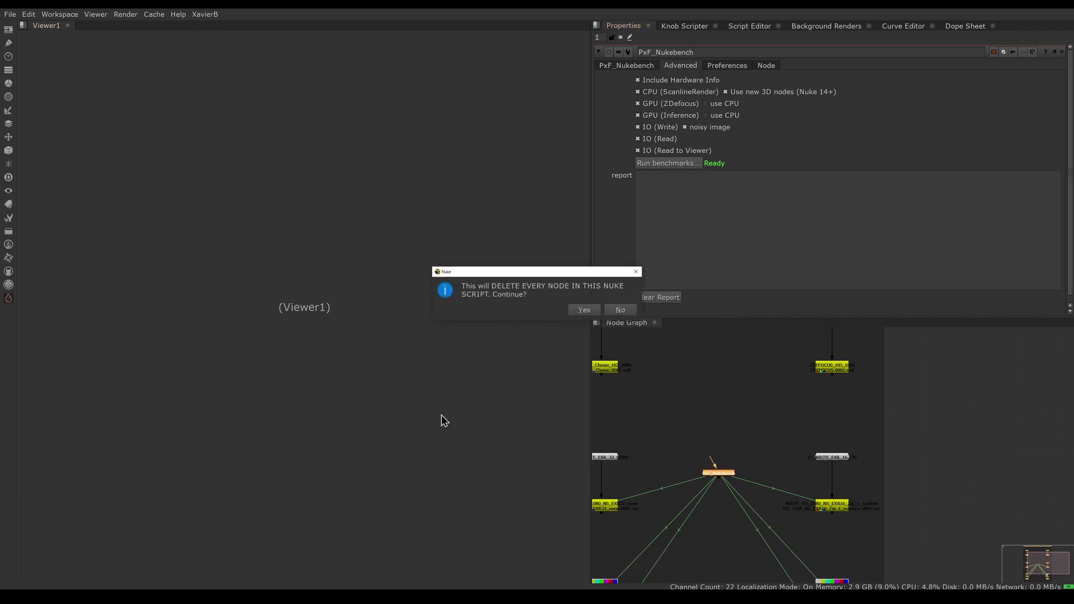
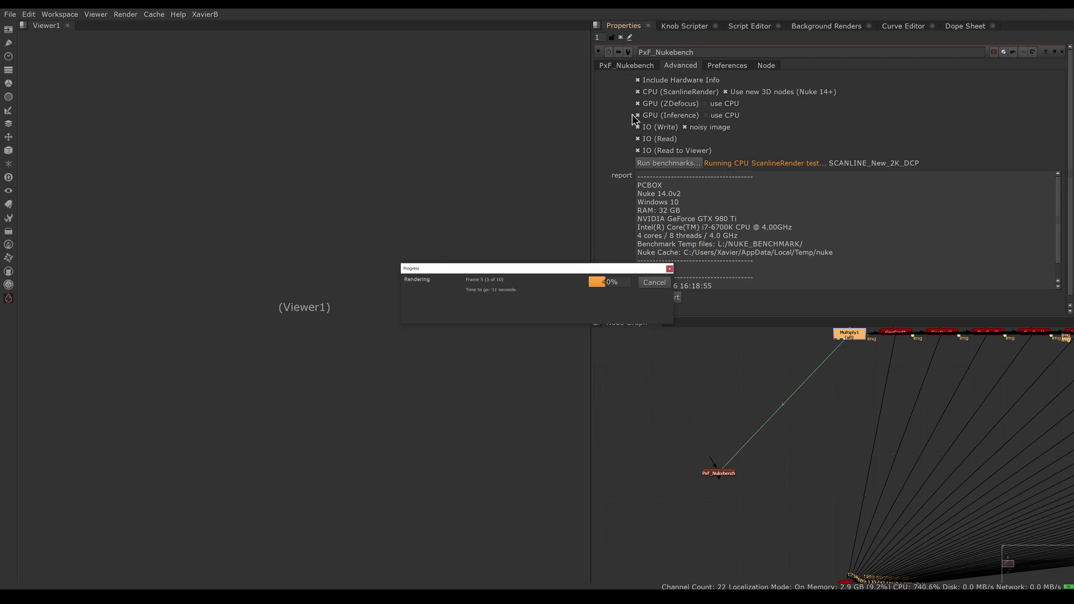
Monitor the running benchmarks in the report and check the activity of Disk 1 (L:) in Task Manager
left_click_drag(601, 269, 525, 259)
left_click_drag(1059, 206, 1060, 235)
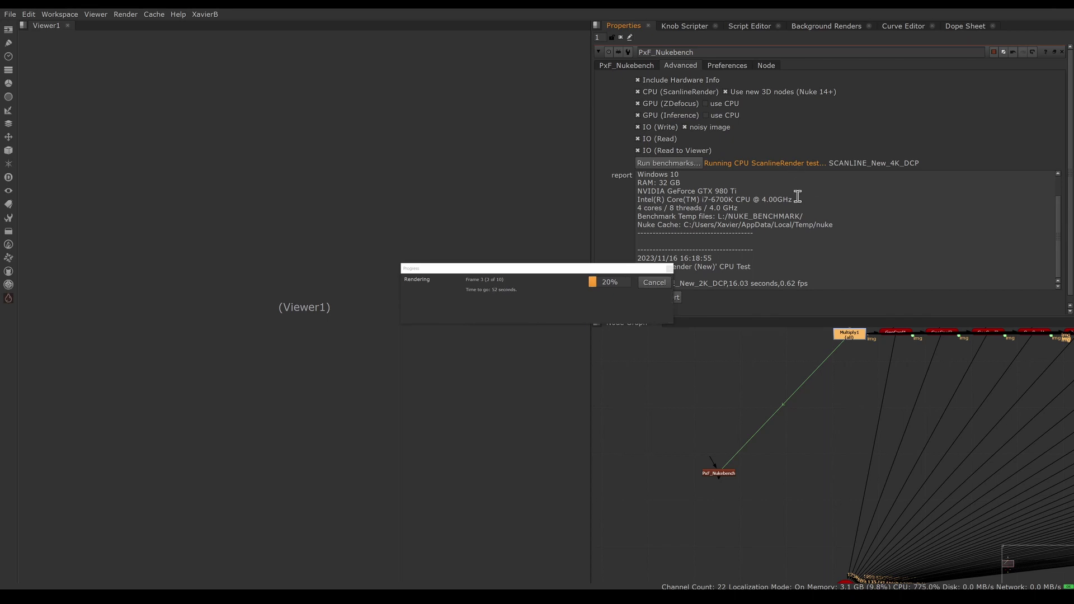
mouse_move(797, 197)
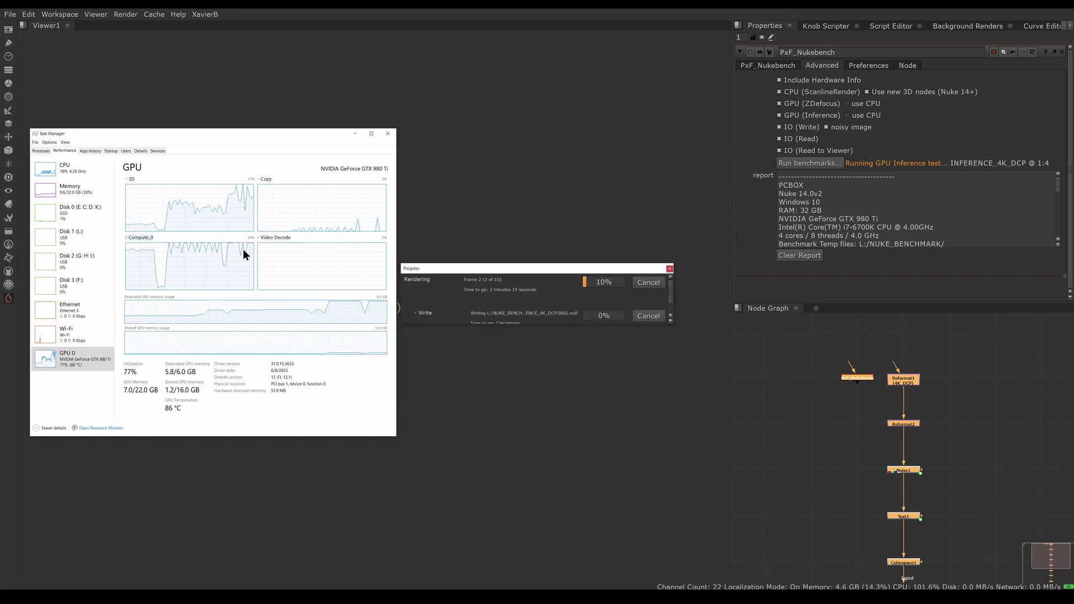
left_click(84, 238)
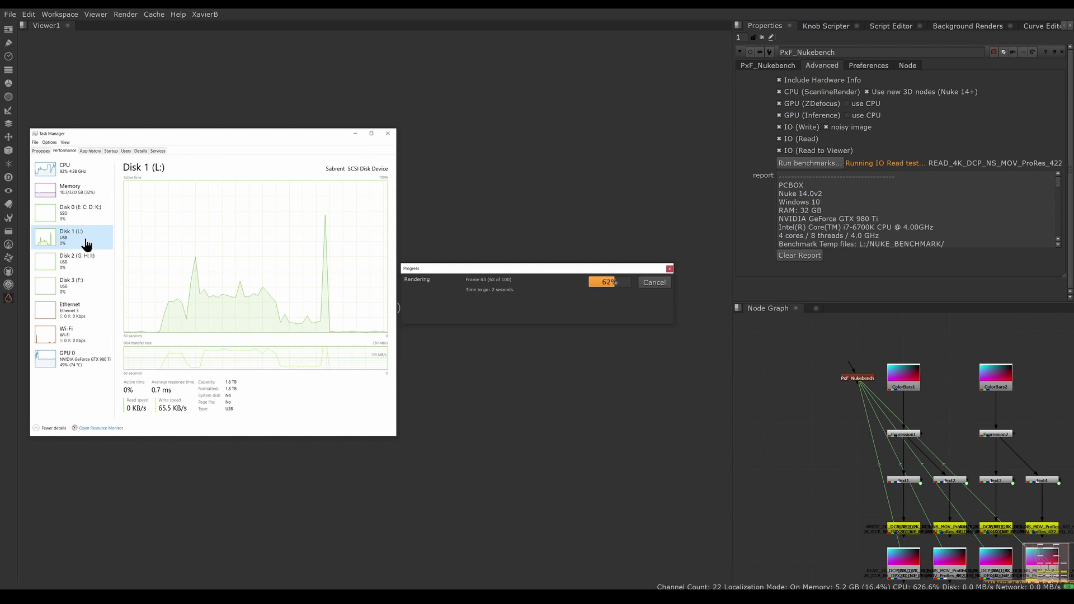
left_click(354, 134)
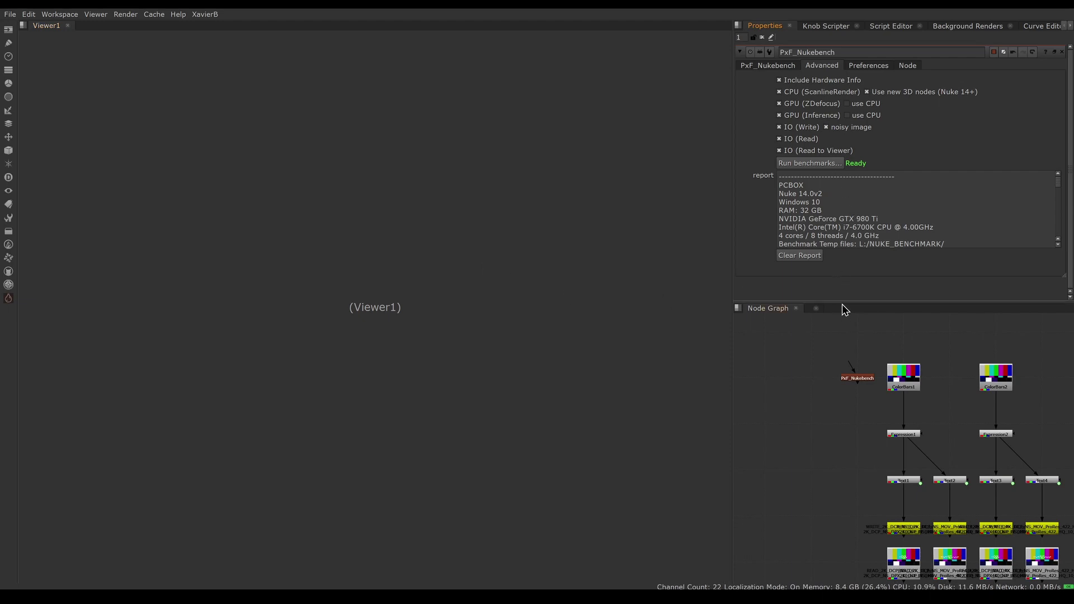
Enlarge the properties area and the report field, and examine the report's hardware info, benchmark temp files and Nuke cache locations
left_click_drag(842, 302, 841, 382)
left_click_drag(736, 273, 531, 274)
left_click_drag(1065, 301, 1042, 371)
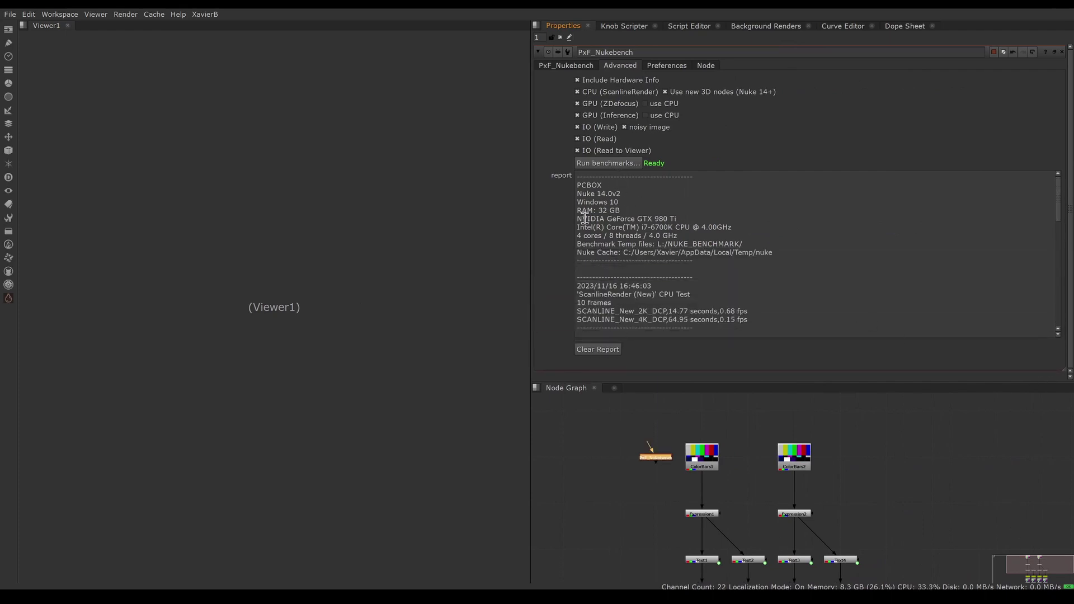
left_click_drag(577, 185, 786, 263)
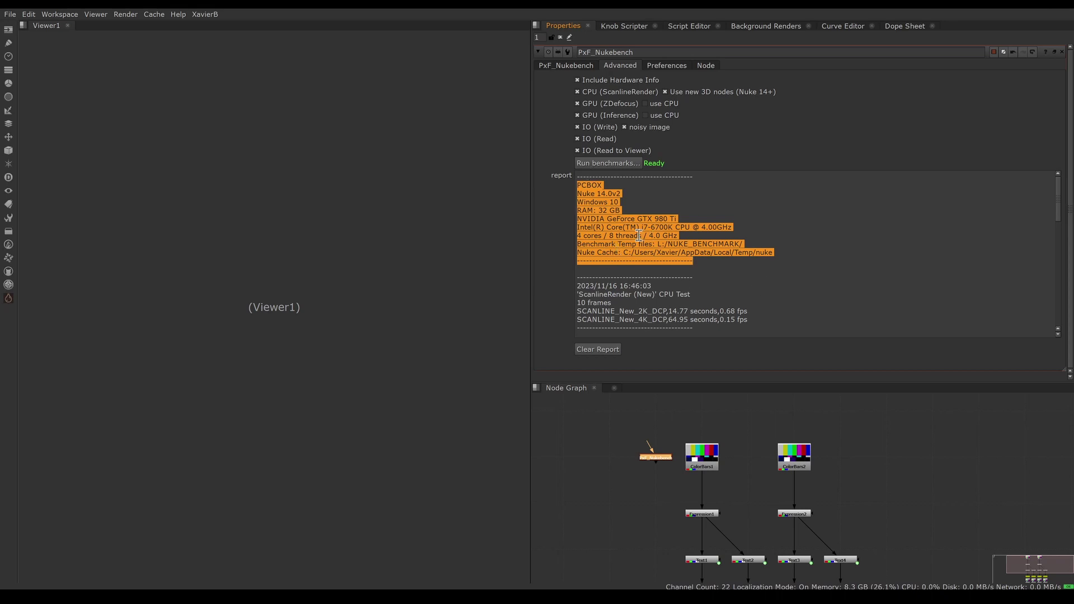
triple_click(621, 245)
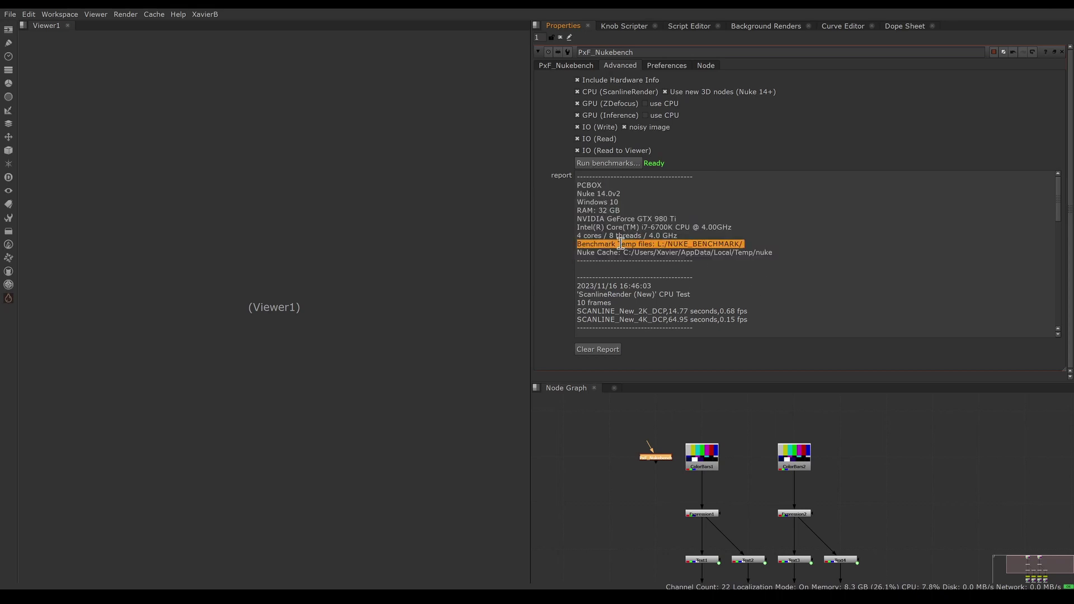
triple_click(672, 252)
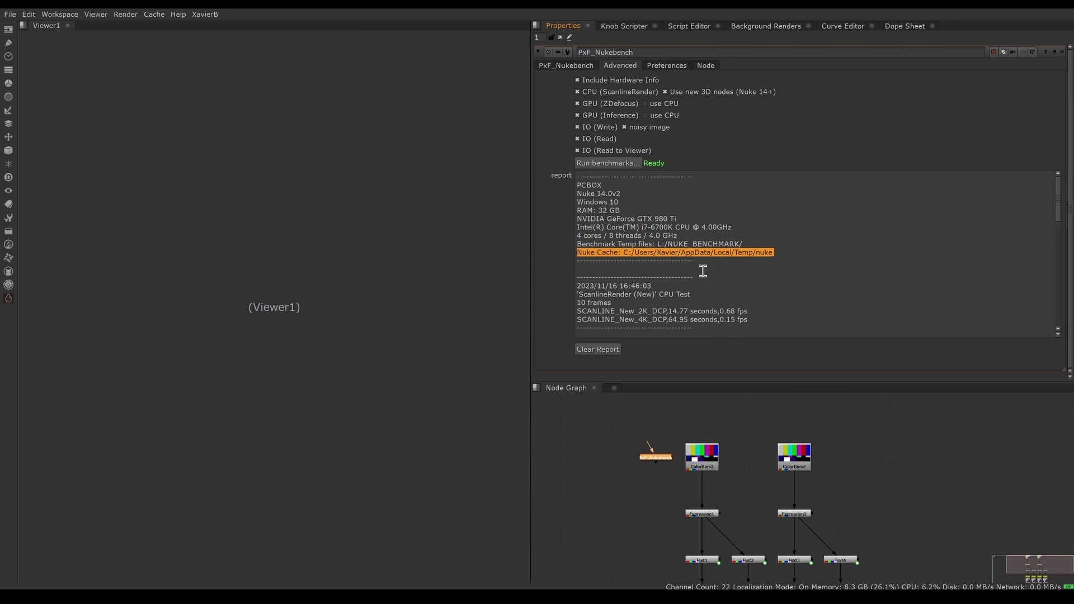
Examine the ScanlineRender (New) CPU test results in the report, comparing the frame rates at 2K_DCP and 4K_DCP
left_click_drag(1057, 205, 1058, 226)
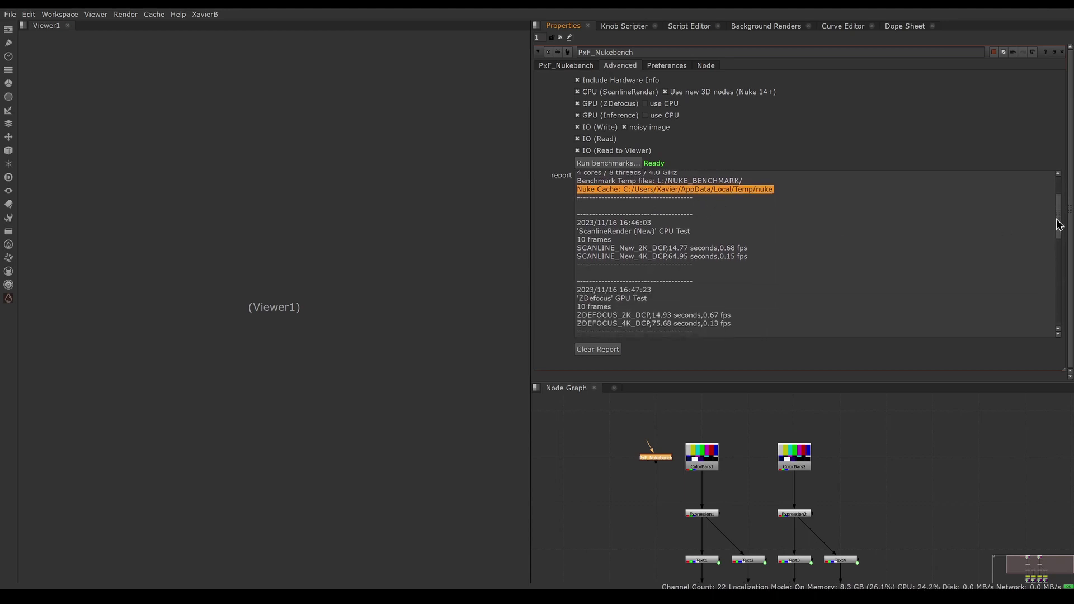
triple_click(593, 230)
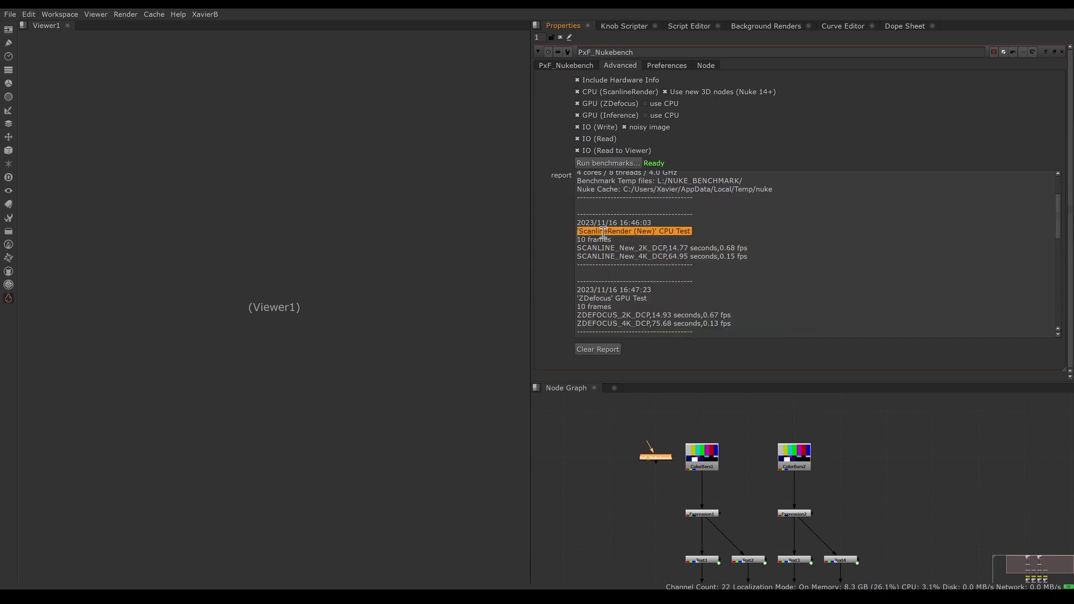
triple_click(642, 248)
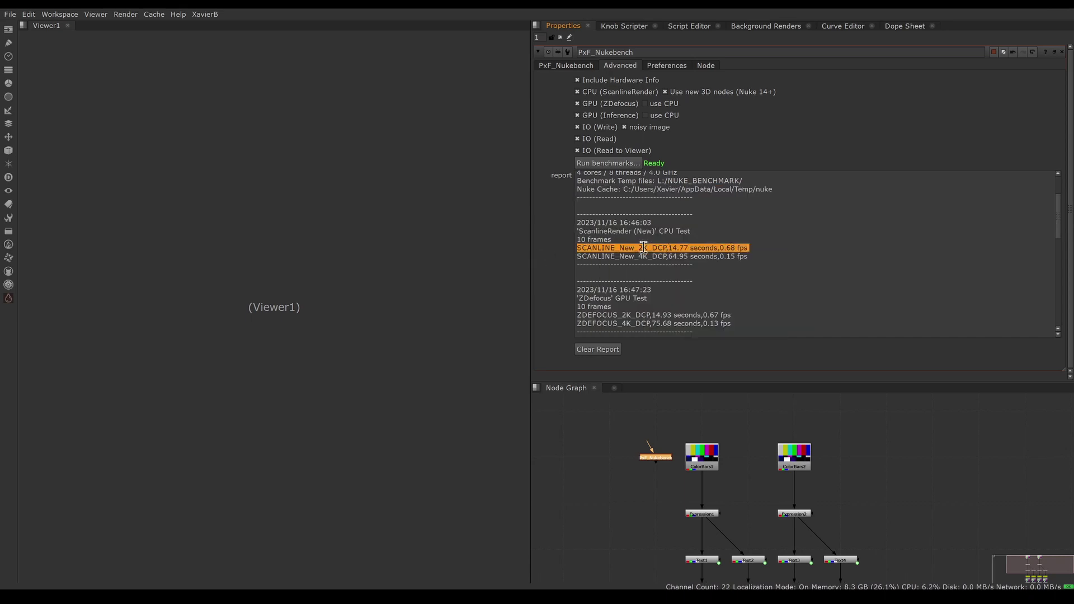
triple_click(644, 257)
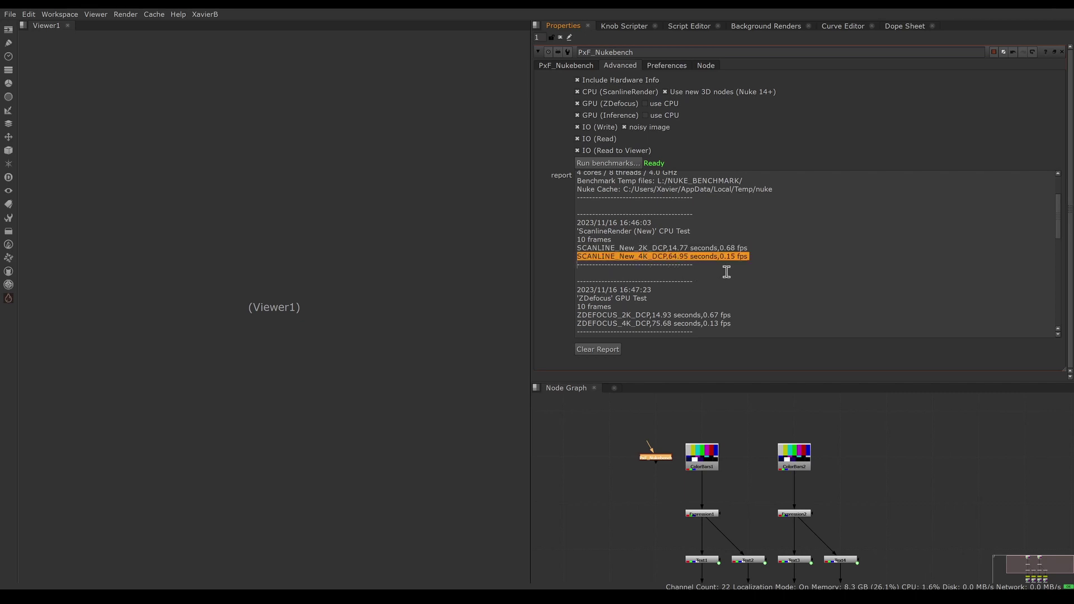
left_click(730, 251)
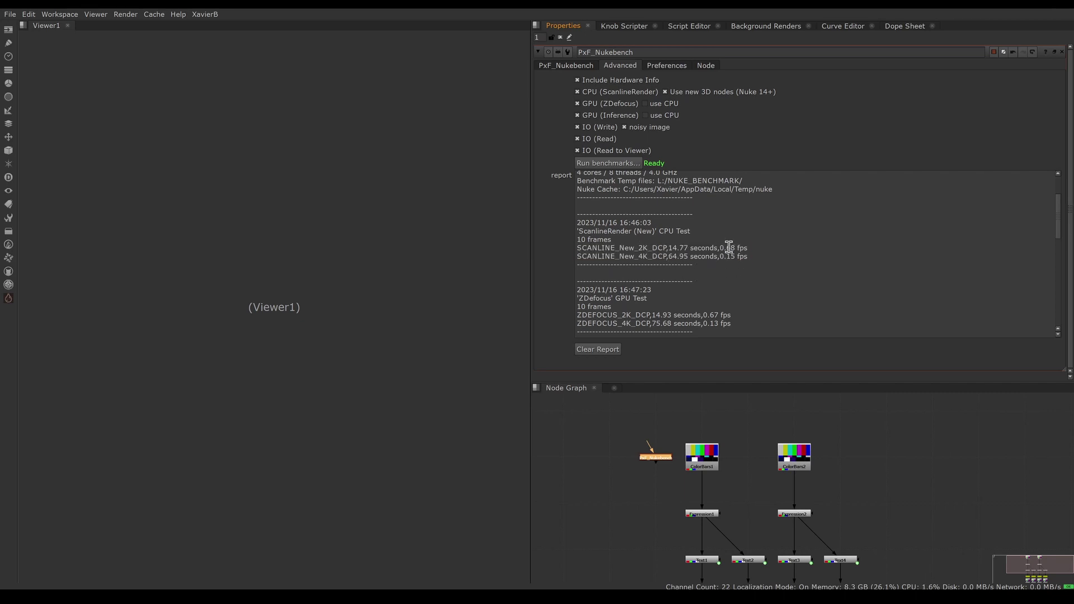
double_click(729, 256)
left_click(723, 248)
double_click(729, 248)
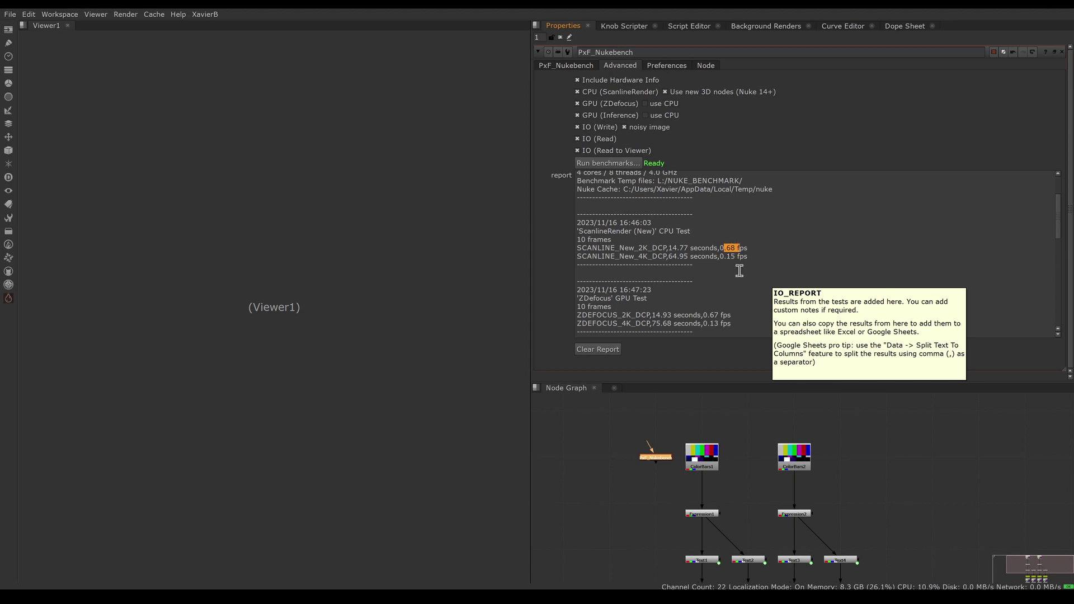
left_click(696, 264)
Examine the ZDefocus and Inference GPU test results in the report at 2K_DCP and 4K_DCP
scroll(701, 261, "down", 3)
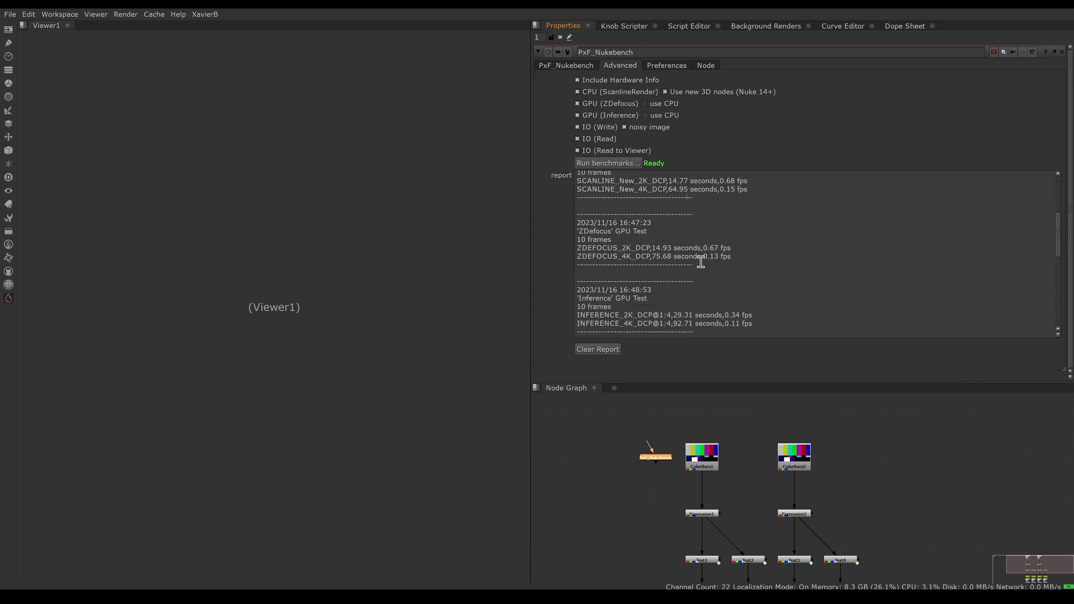
triple_click(597, 233)
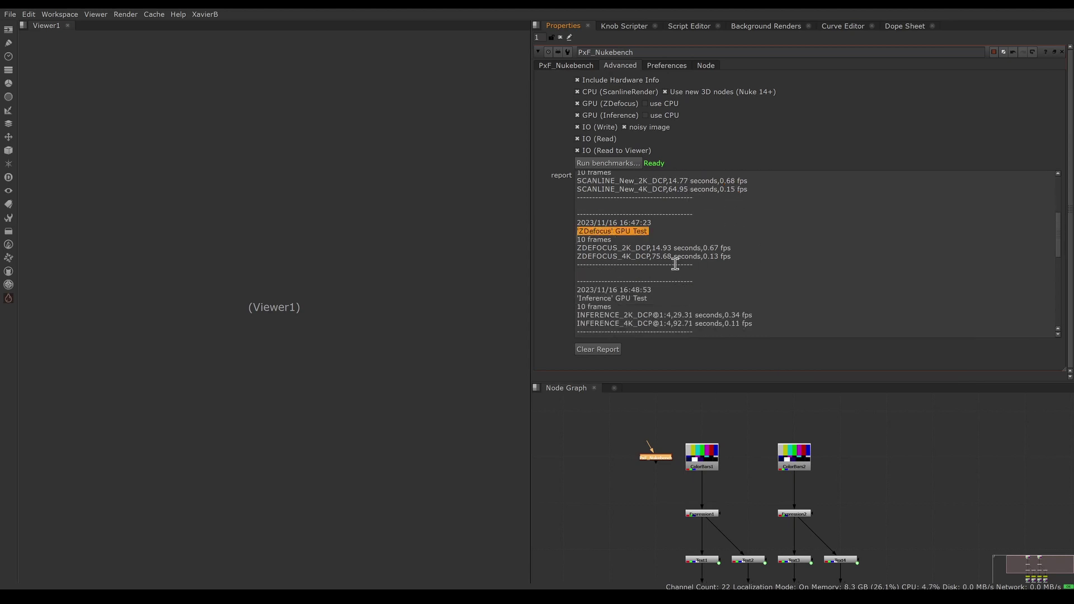
triple_click(709, 256)
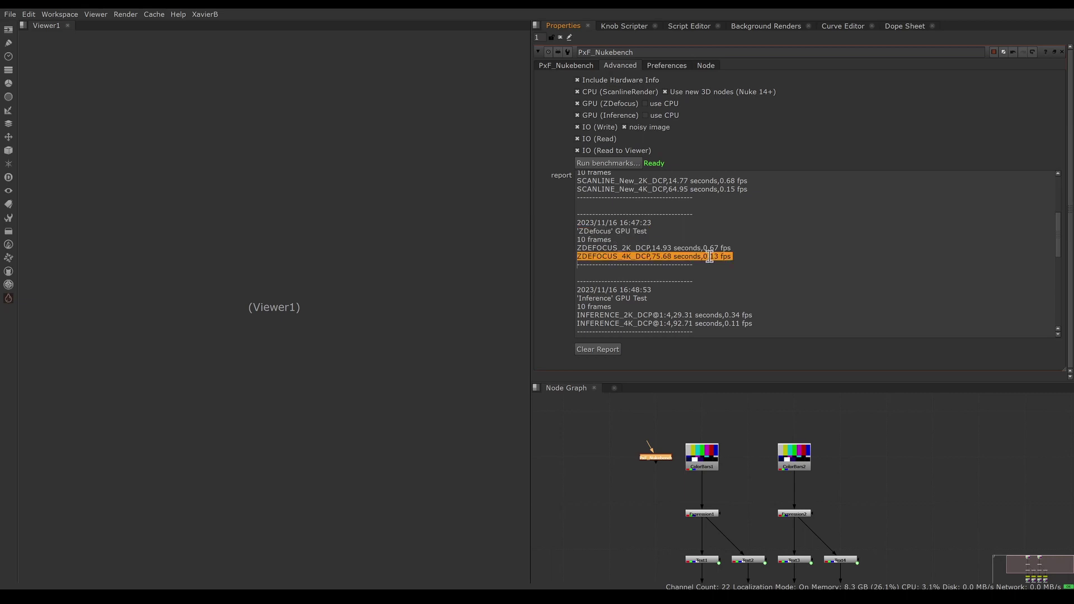
left_click(708, 247)
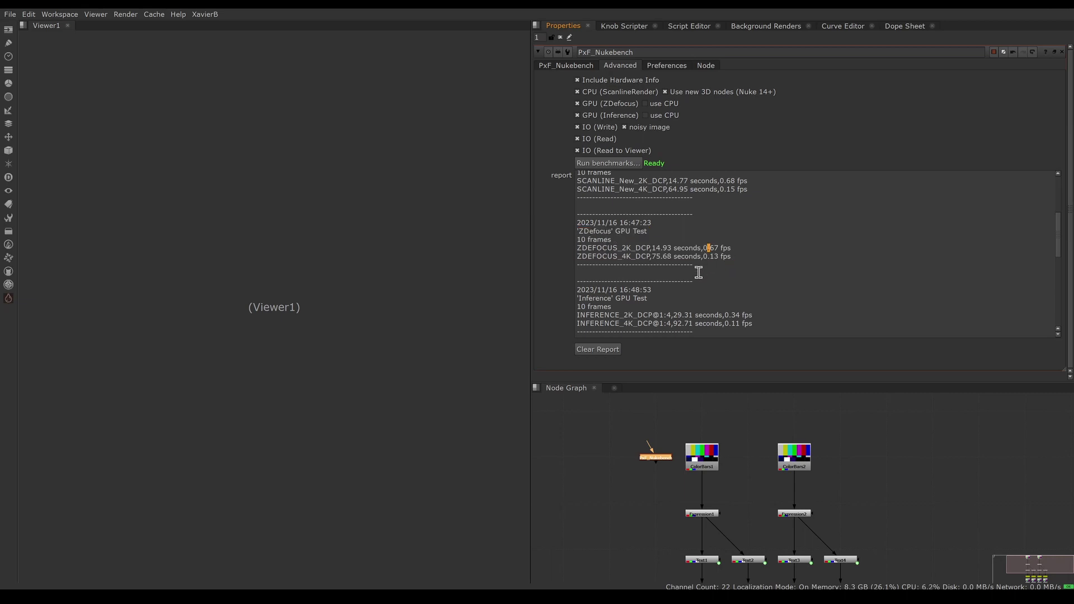
scroll(700, 270, "down", 2)
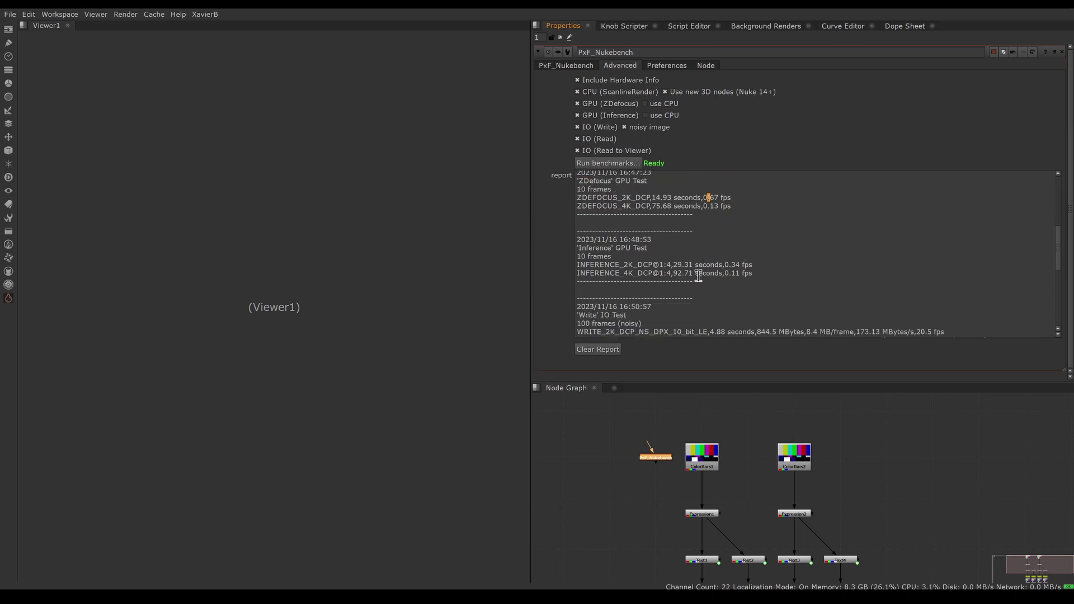
triple_click(600, 248)
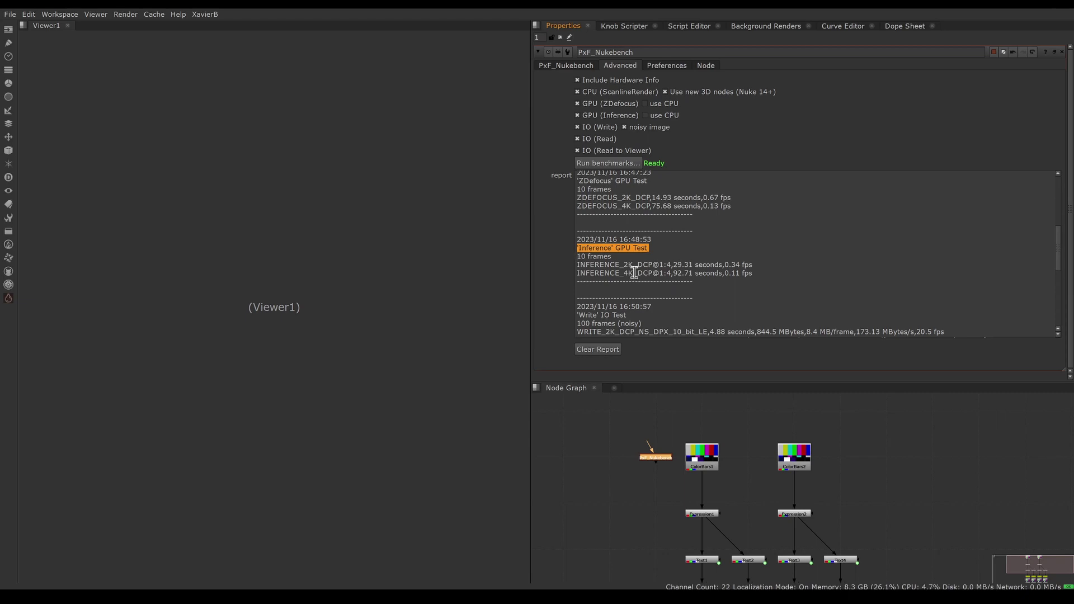
triple_click(722, 274)
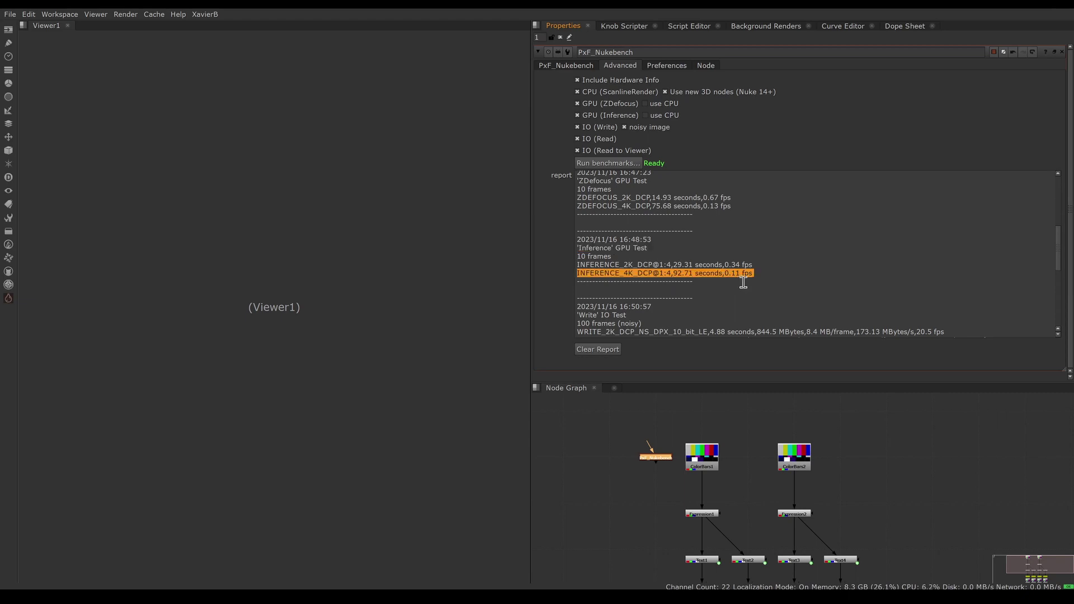
triple_click(726, 266)
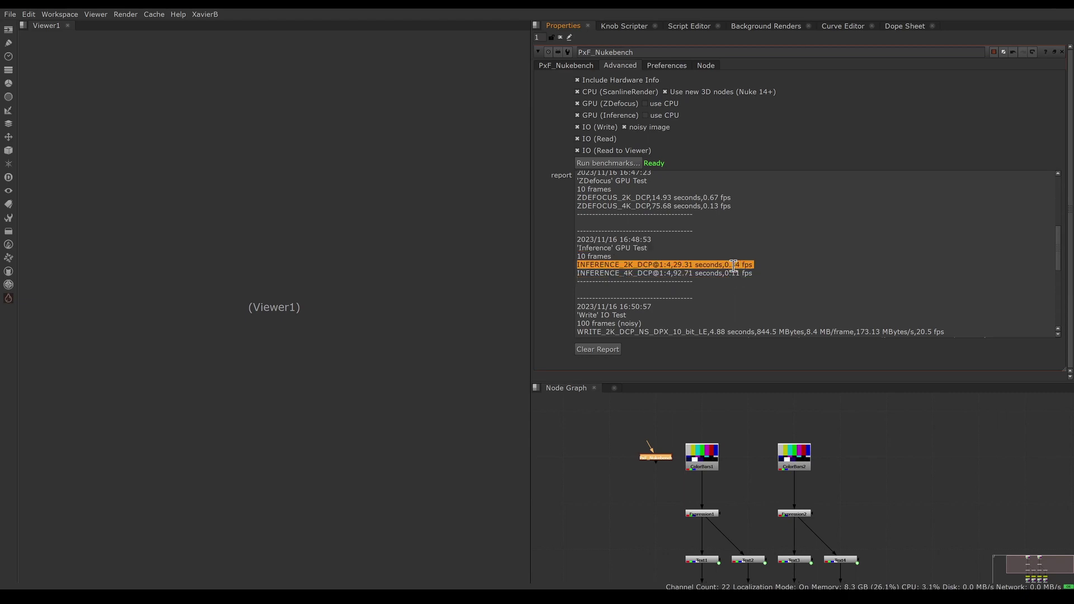
Examine the Write IO test results in the report, identifying the DPX and ProRes 422 HQ entries at 2K_DCP and 4K_DCP
scroll(735, 288, "down", 4)
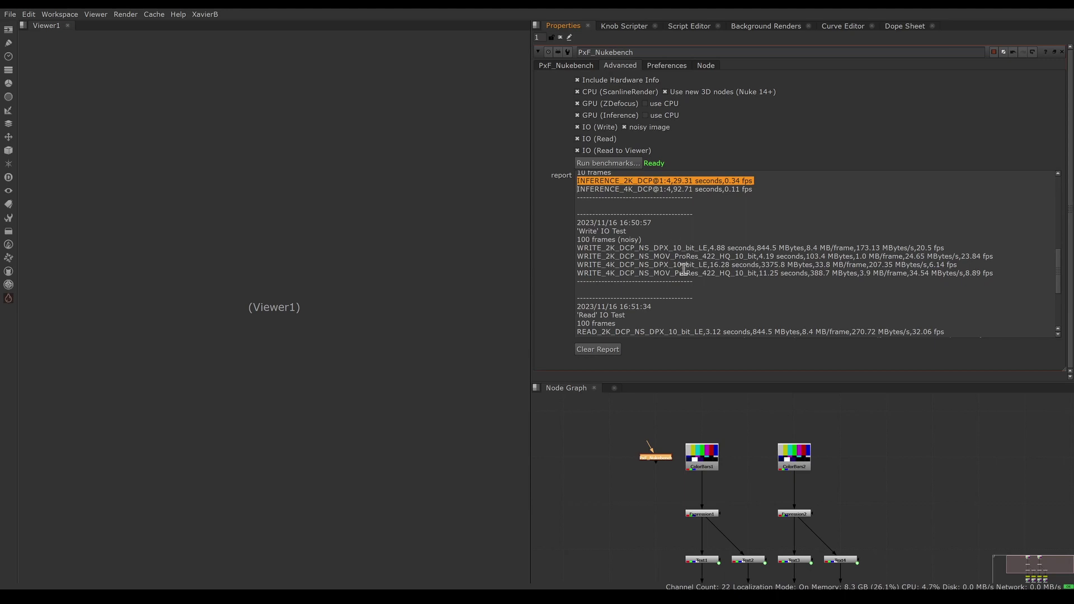
triple_click(592, 231)
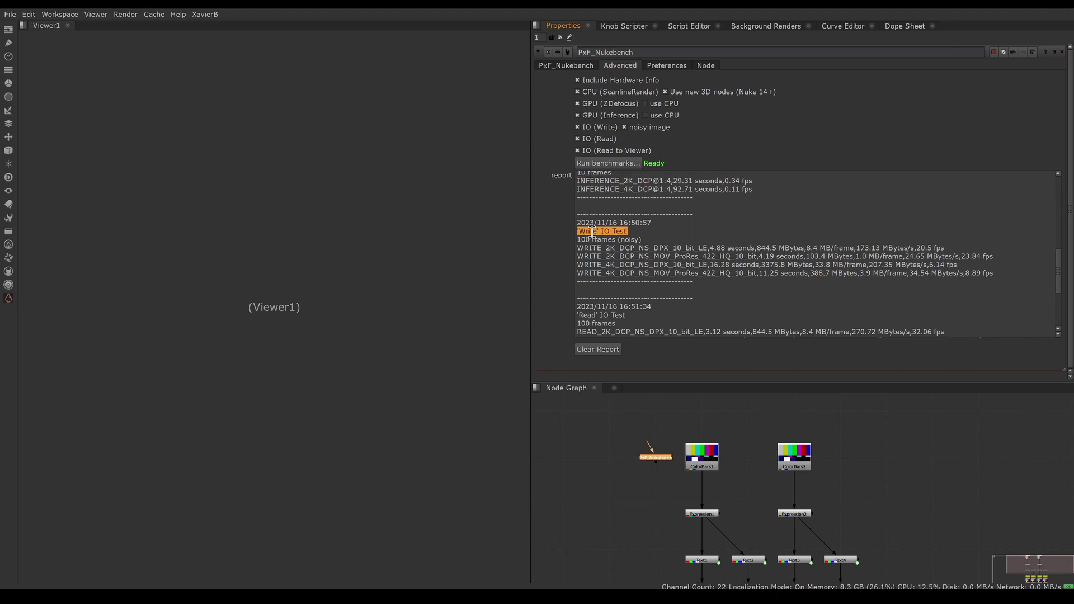
left_click(664, 249)
triple_click(663, 249)
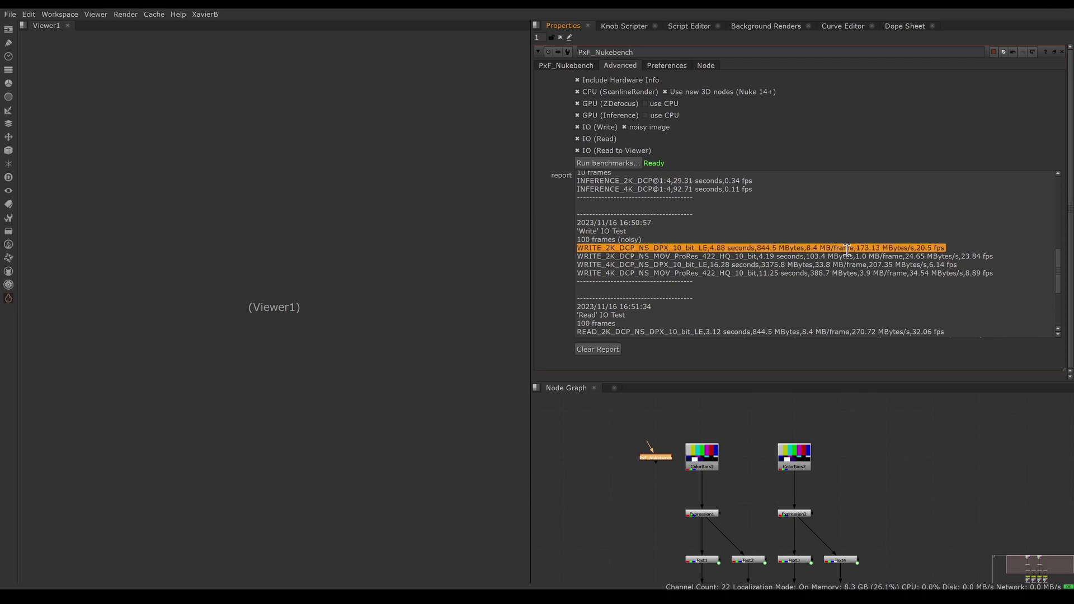
left_click(616, 249)
left_click_drag(653, 248, 696, 258)
left_click_drag(606, 258, 672, 265)
left_click_drag(606, 264, 697, 273)
left_click_drag(605, 273, 619, 273)
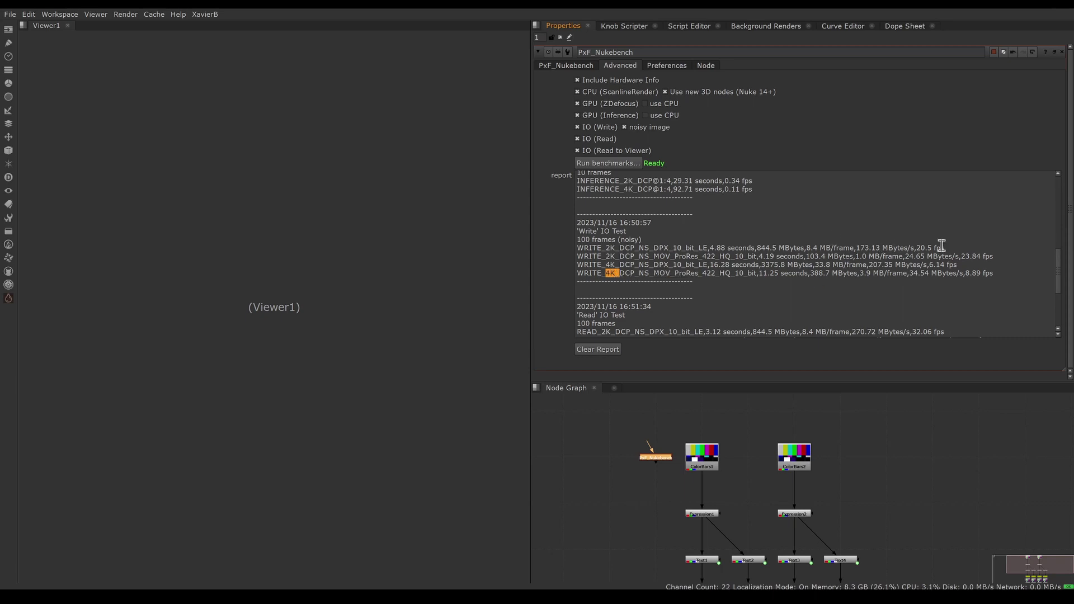
Examine the frame rate, write throughput and data size per frame of the 2K_DCP DPX entry in the Write IO test
left_click_drag(915, 248, 951, 248)
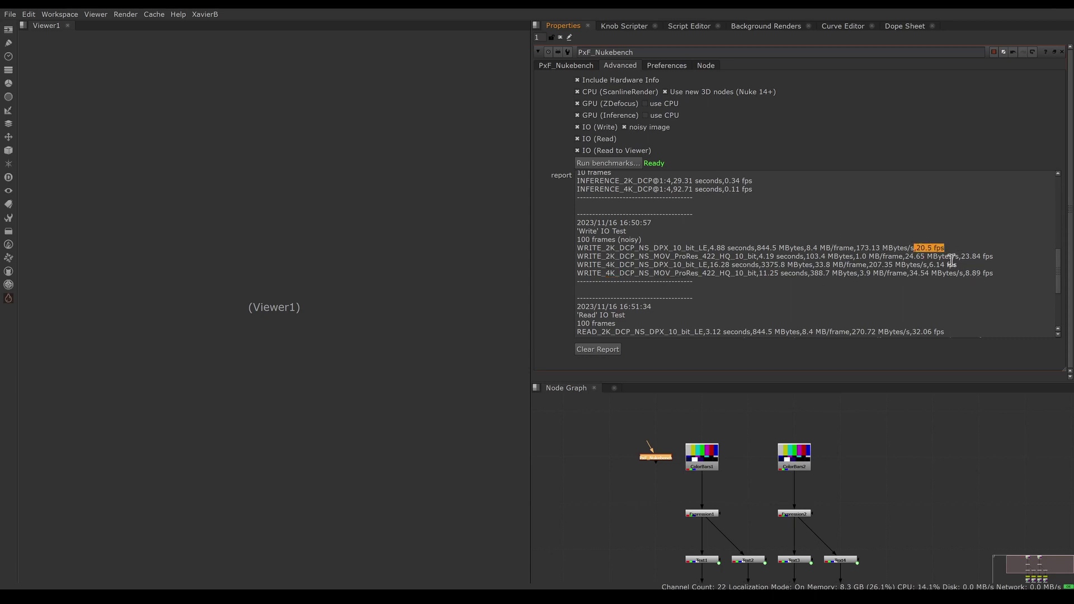
left_click_drag(856, 248, 907, 247)
key("shift+Right")
key("shift+Right")
key("shift+Right")
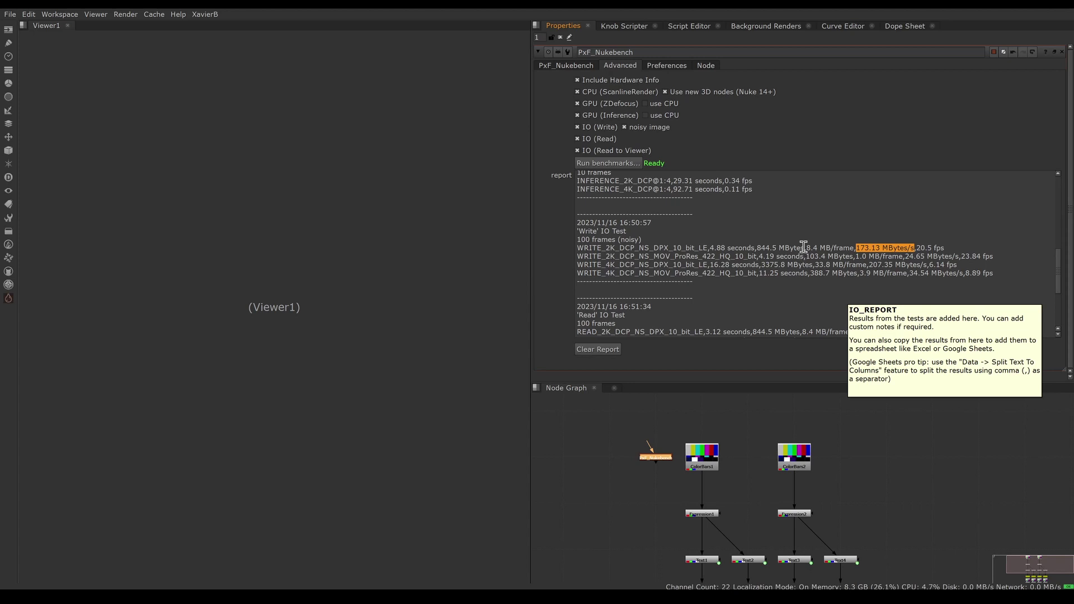
left_click_drag(808, 248, 852, 246)
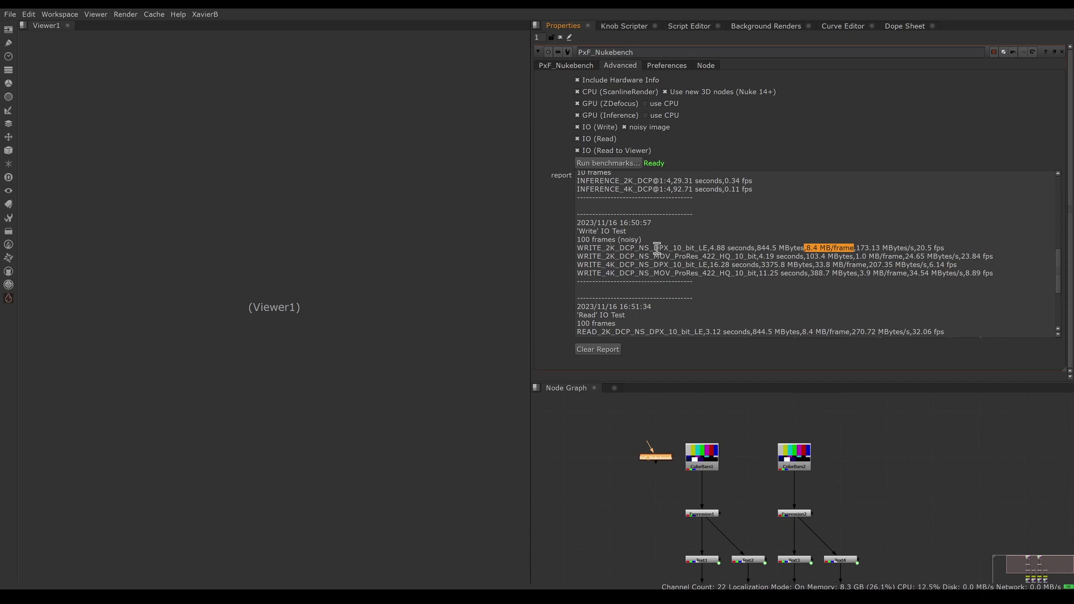
left_click_drag(806, 248, 854, 248)
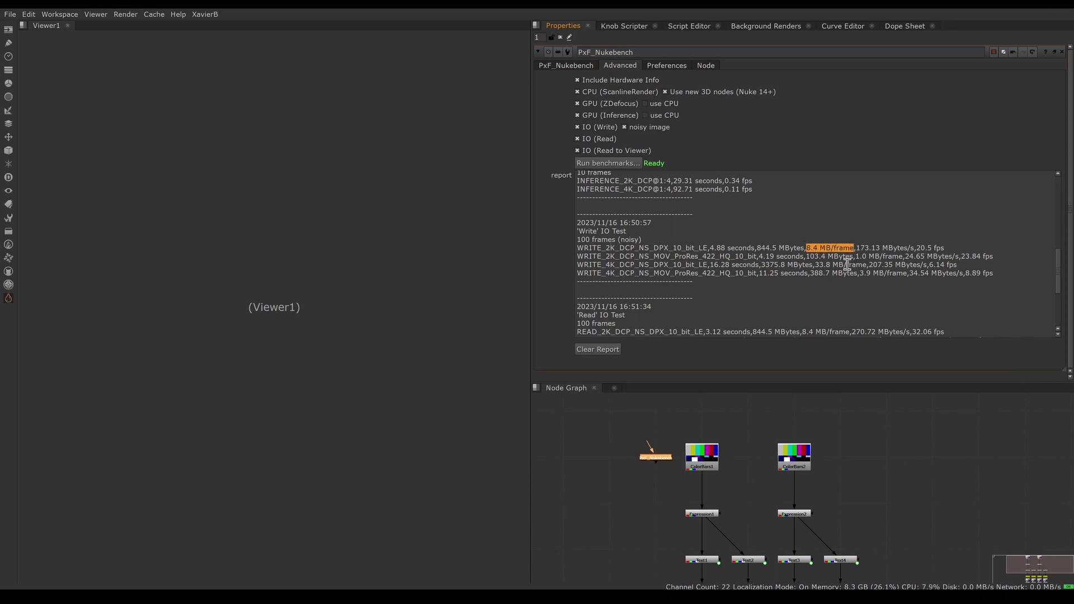
Compare the 2K_DCP ProRes 422 HQ entry's size per frame and frame rate with the 2K_DCP DPX entry in the Write IO test
left_click_drag(854, 257, 906, 257)
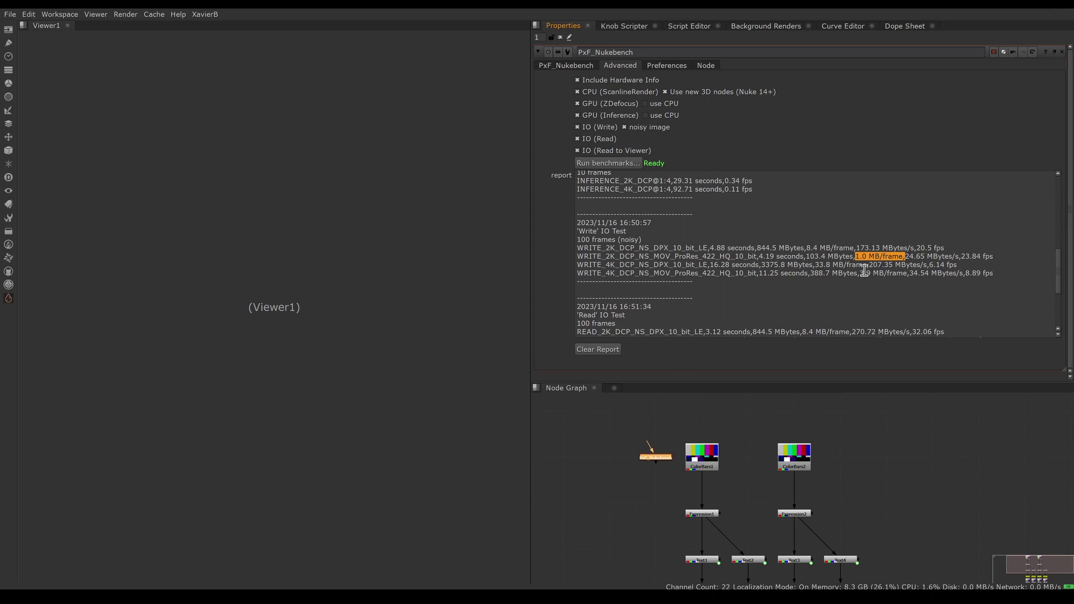
left_click(914, 247)
left_click_drag(913, 247, 993, 257)
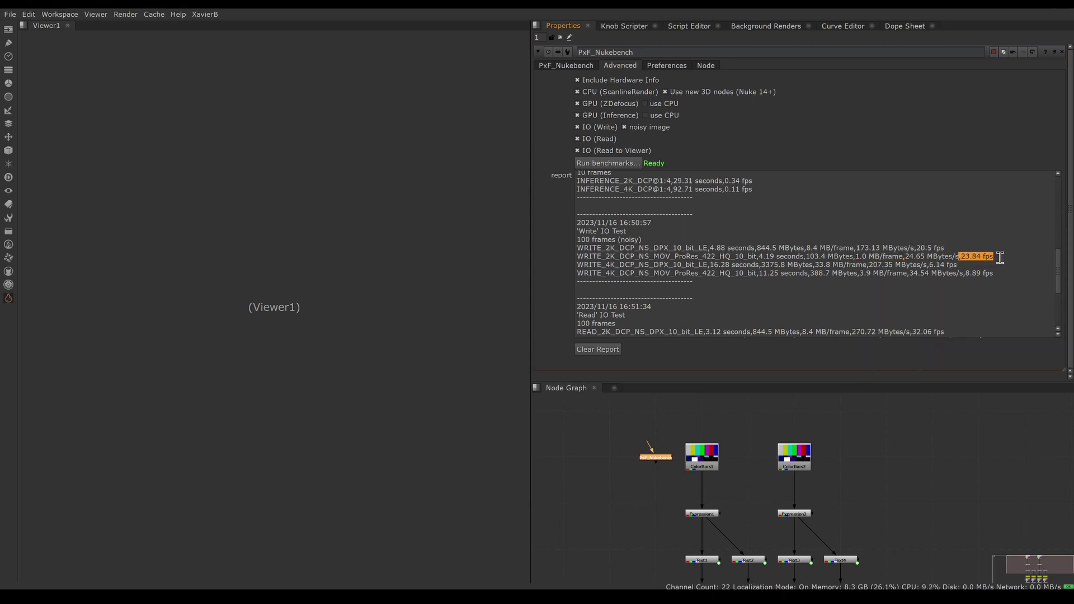
left_click_drag(854, 256, 903, 256)
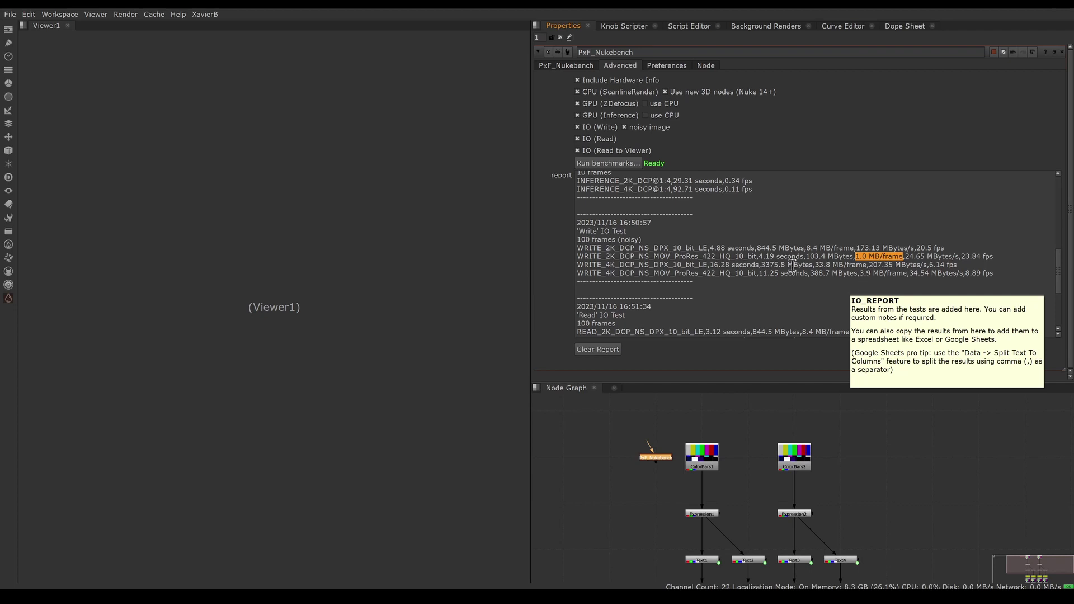
Examine the 4K_DCP write results and compare the DPX size per frame at 4K_DCP and 2K_DCP
triple_click(836, 268)
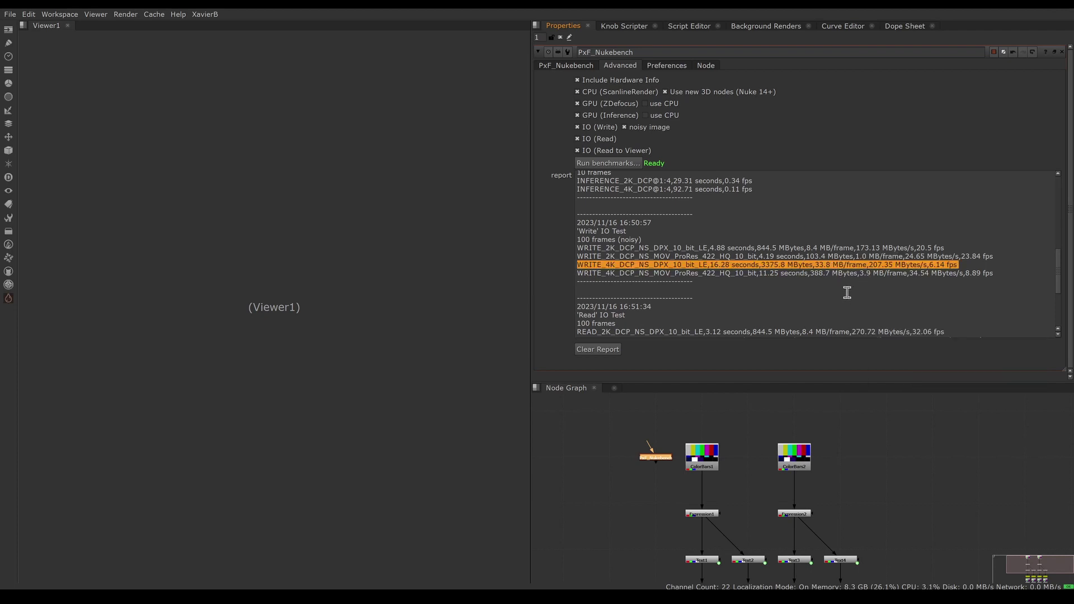
left_click(876, 274)
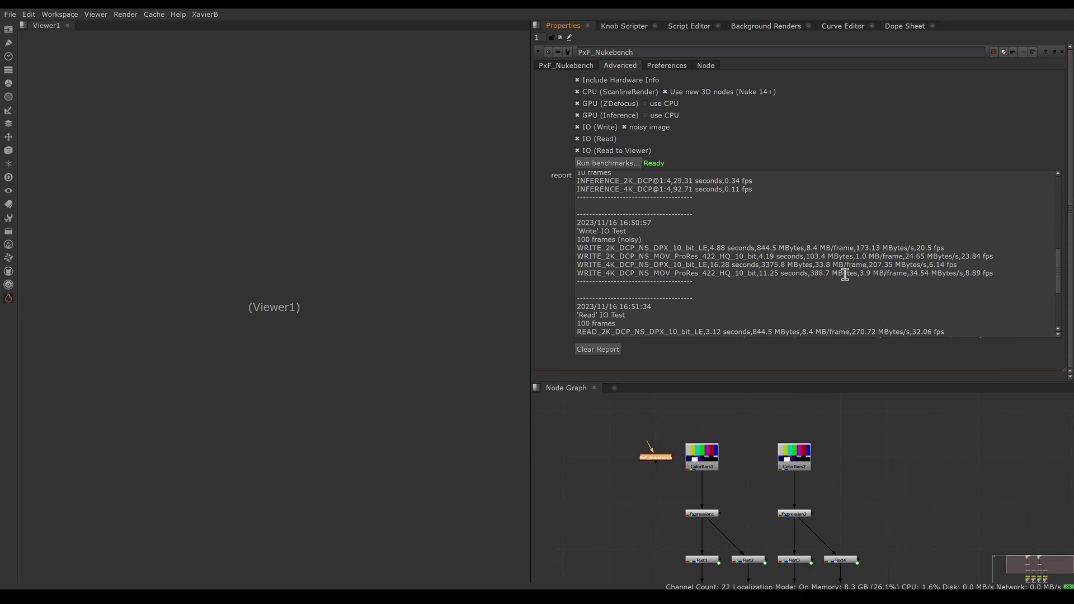
left_click_drag(815, 265, 867, 265)
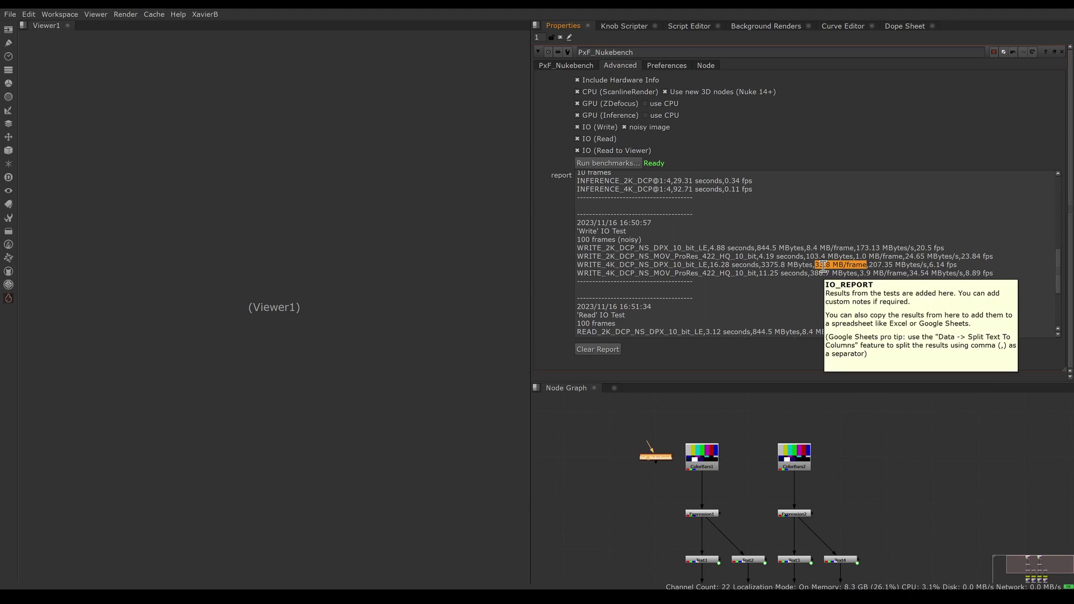
left_click_drag(807, 247, 855, 248)
Examine the Read IO test results in the report, checking the frame rates of the DPX and ProRes entries
scroll(837, 288, "down", 3)
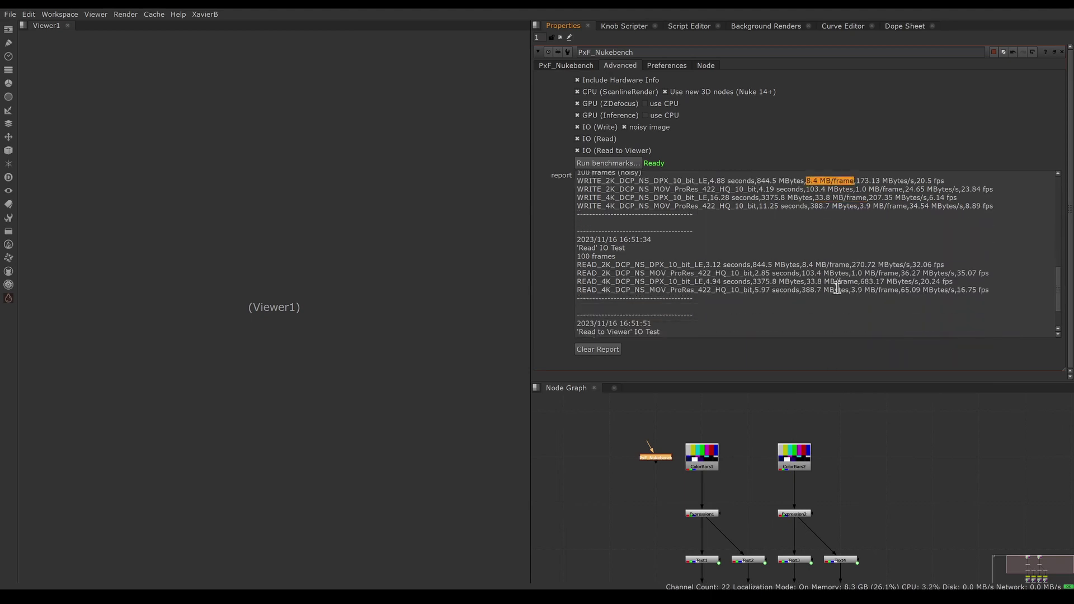
triple_click(591, 248)
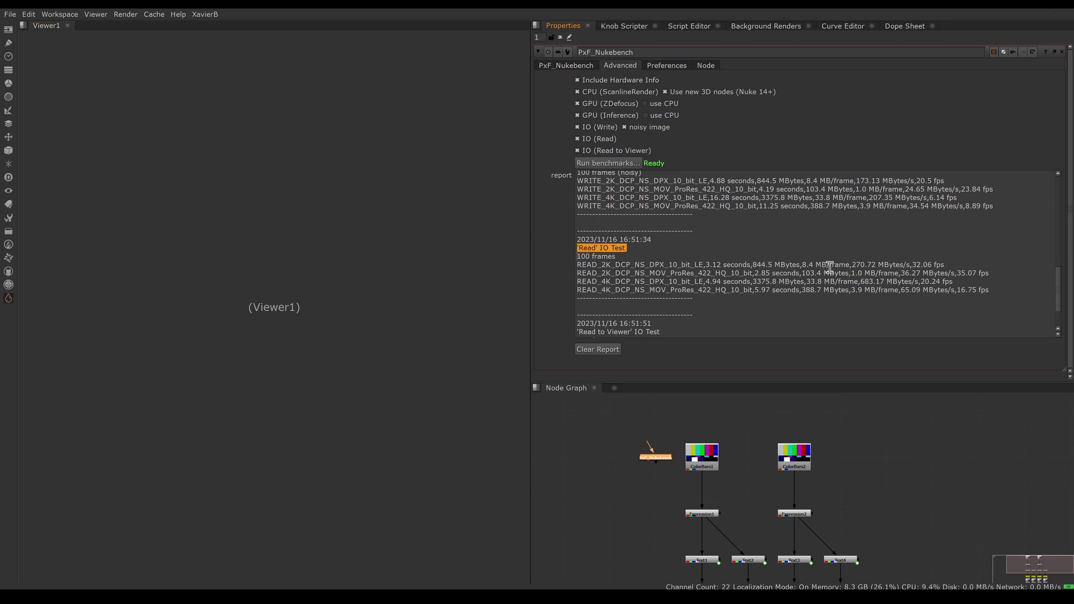
left_click_drag(907, 265, 982, 282)
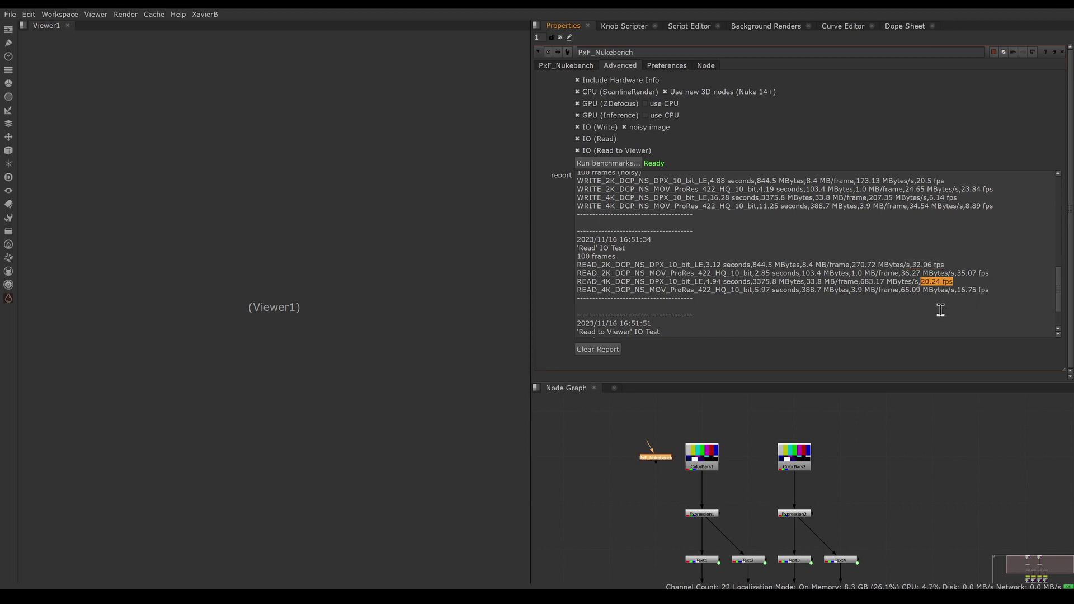
Examine the Read to Viewer IO test results, checking the frame rates at 2K_DCP and 4K_DCP
scroll(849, 297, "down", 2)
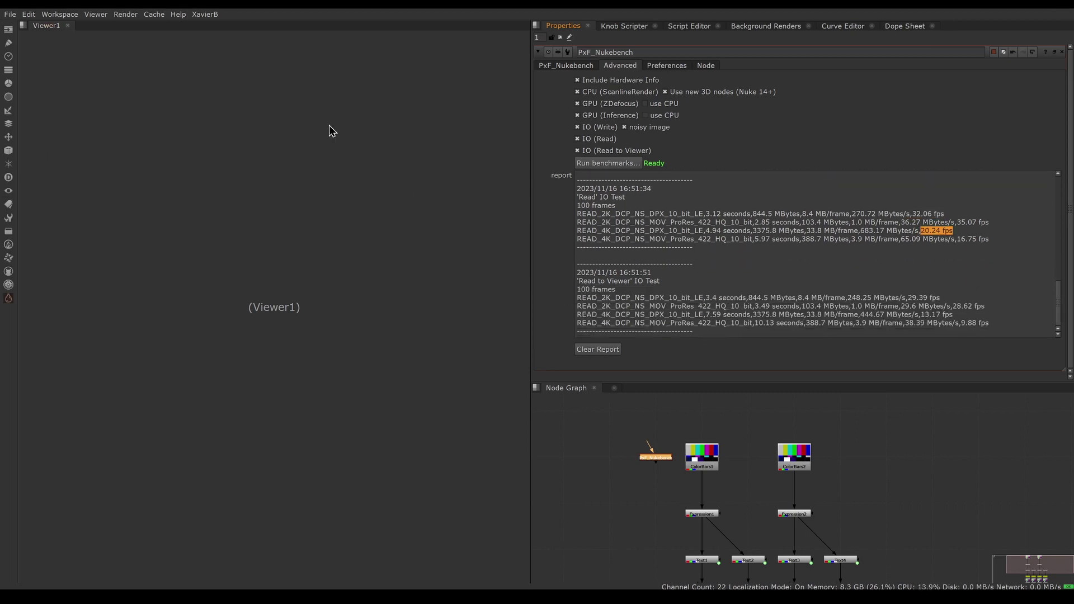
left_click_drag(907, 298, 988, 306)
left_click_drag(918, 314, 990, 323)
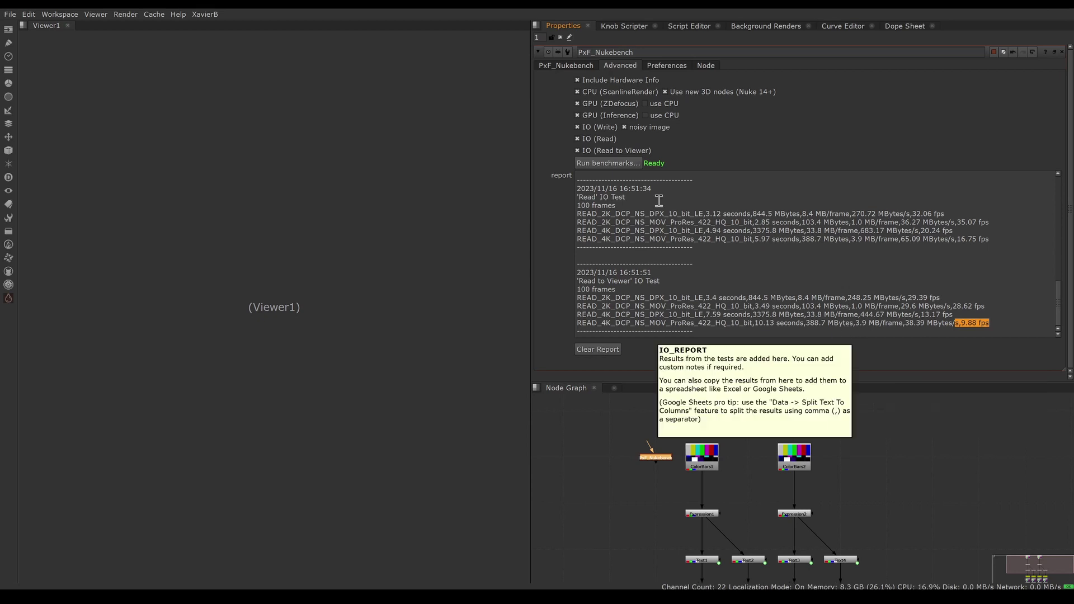
left_click(767, 316)
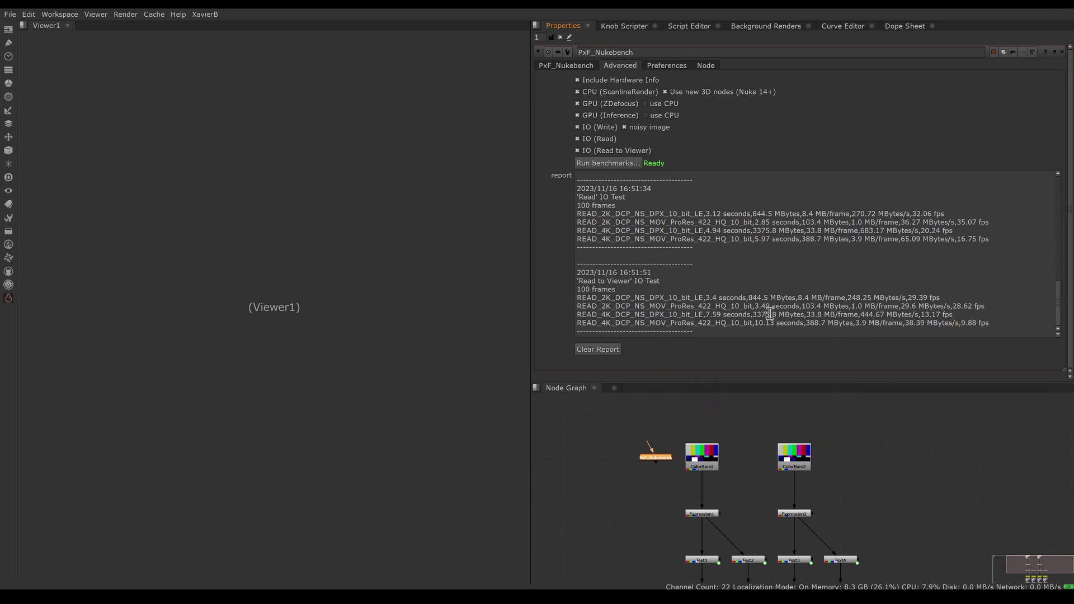
Copy the entire benchmark report to the clipboard, then deselect its text
scroll(901, 305, "up", 15)
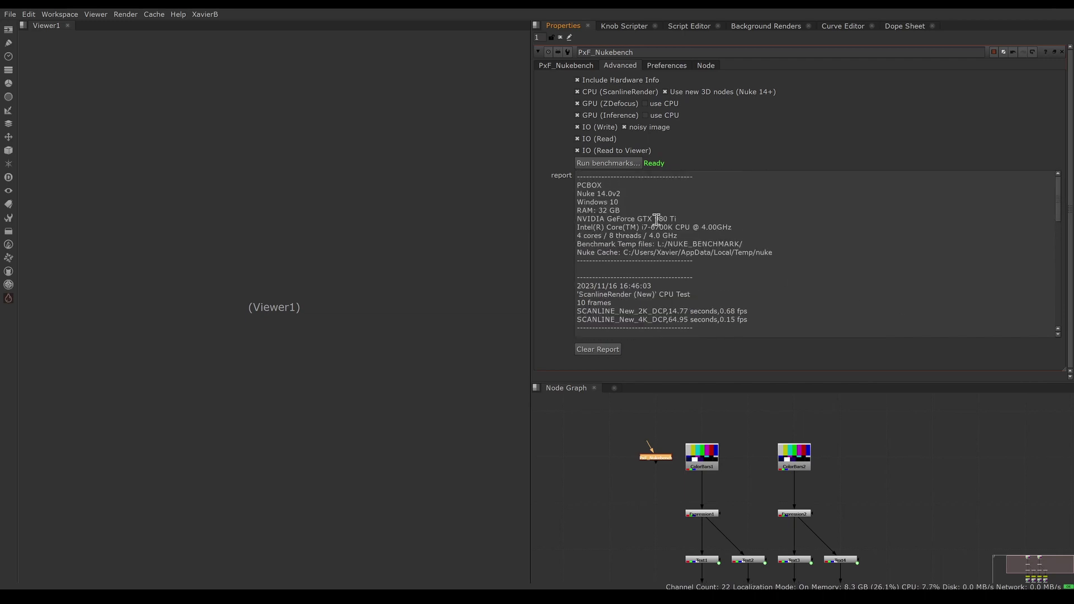
key("ctrl+a")
right_click(612, 223)
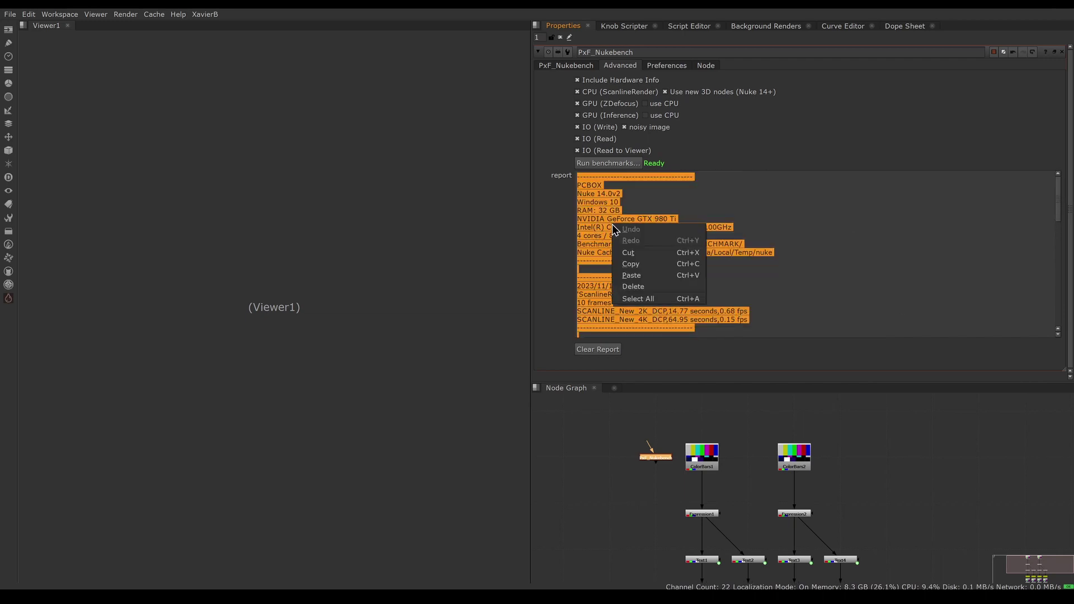
left_click(640, 259)
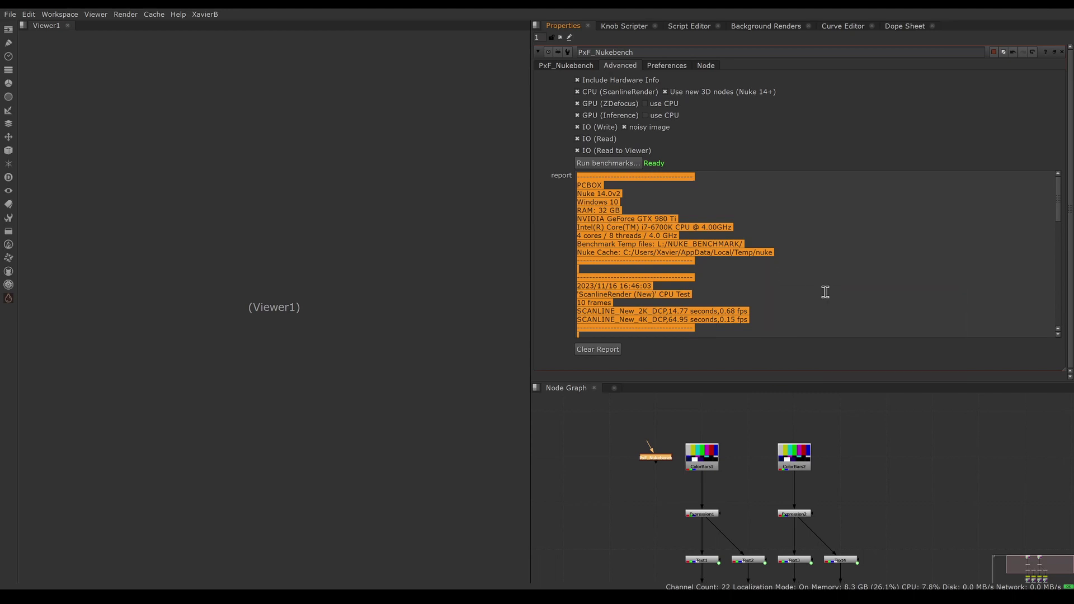
left_click(775, 298)
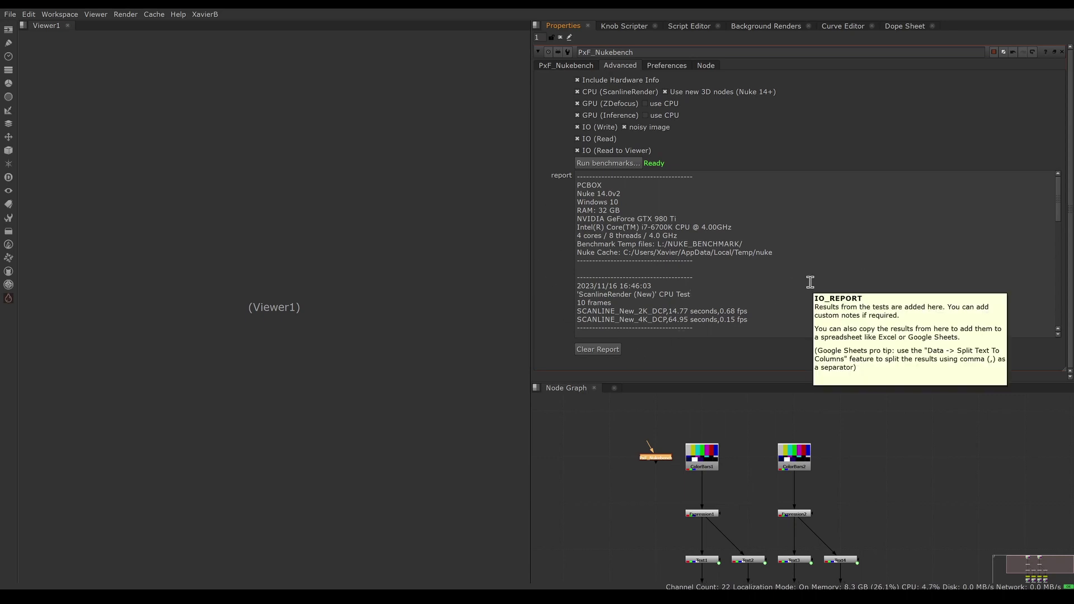
Show the PxF_Nukebench node's simple benchmark settings and results
mouse_move(814, 255)
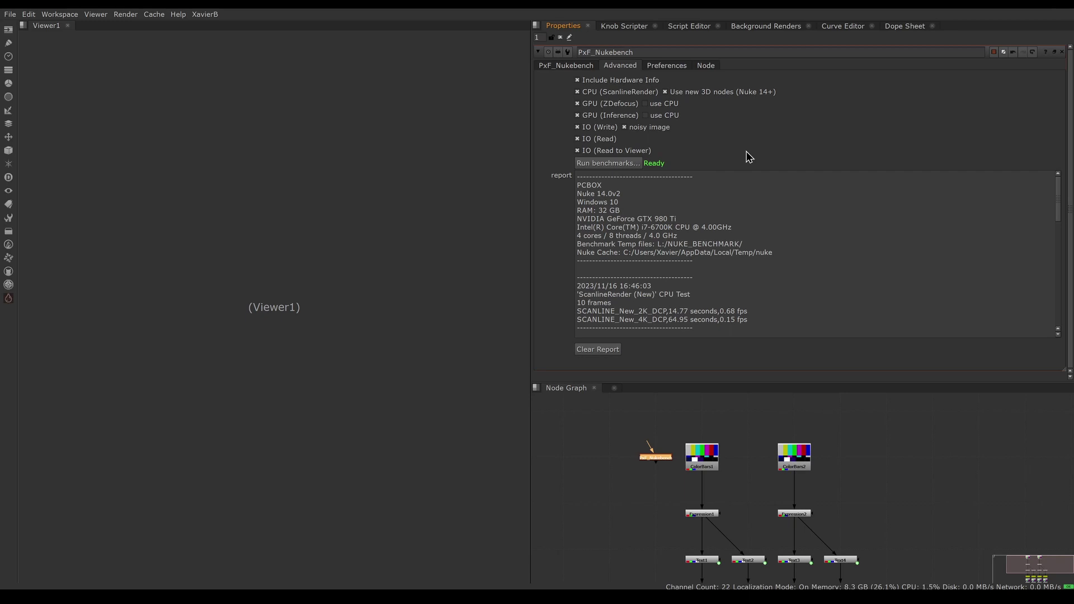
left_click(573, 69)
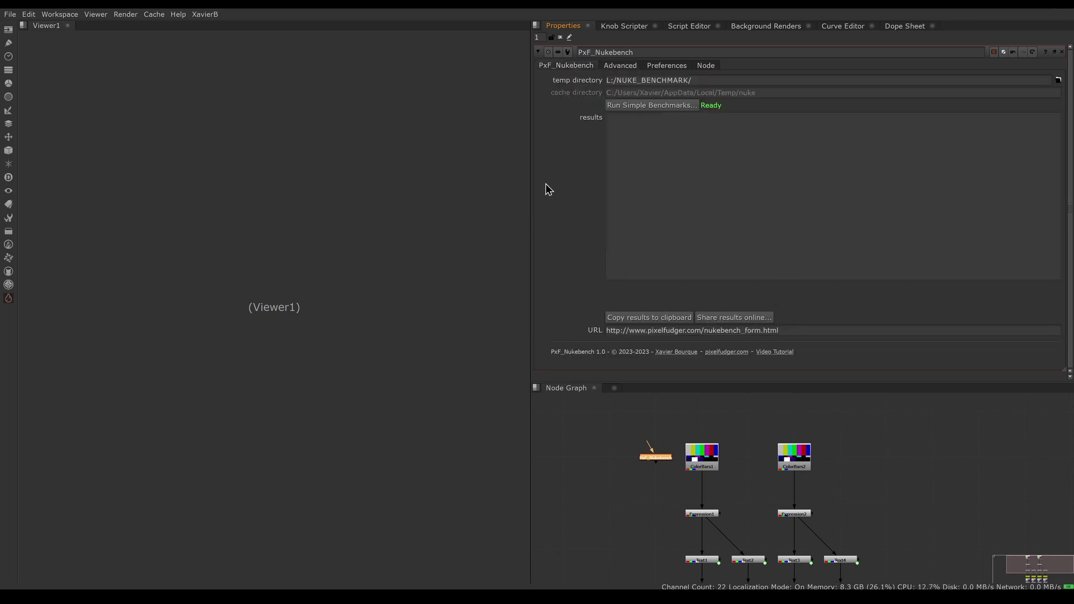